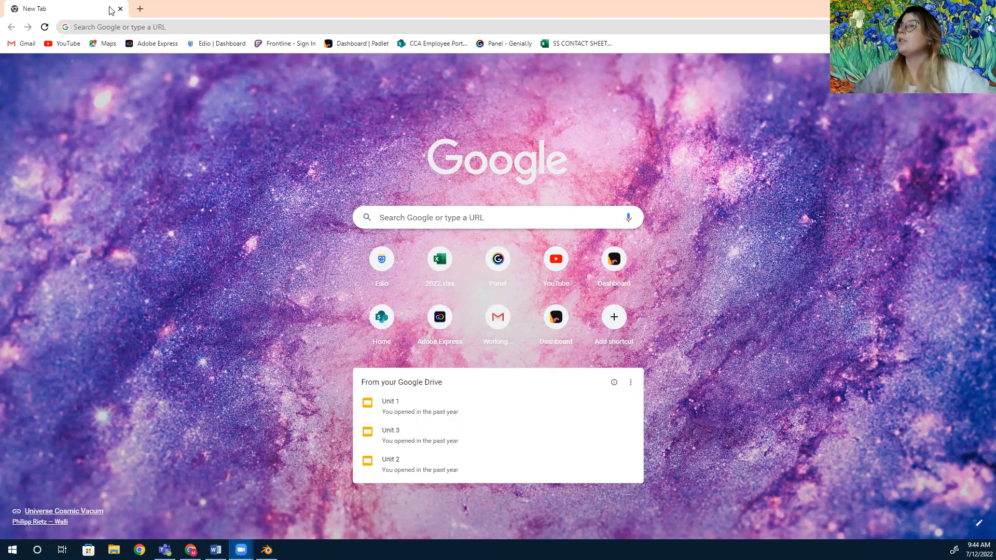
Search the web for adobe color and open the Adobe Color color wheel site.
{"action": "left_click", "coordinate": [140, 8]}
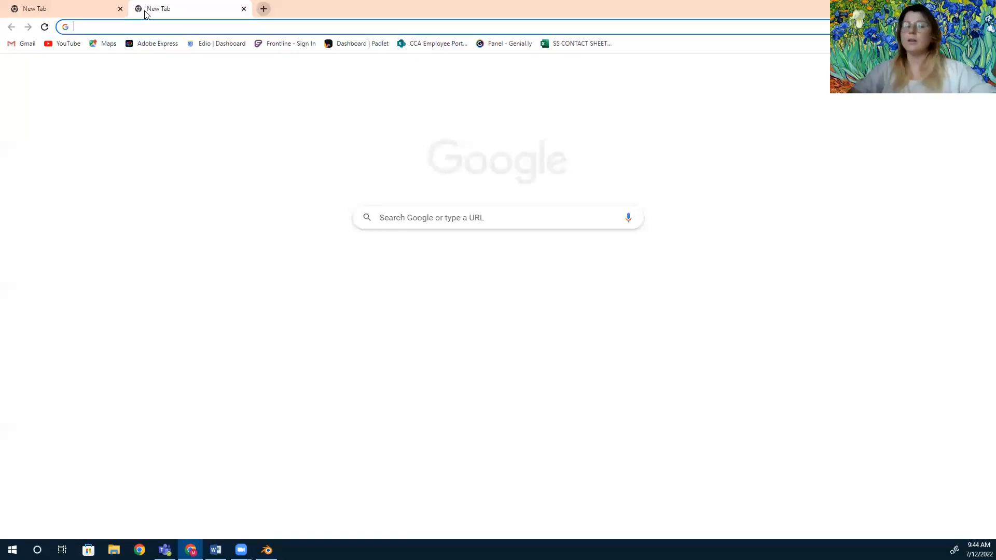
{"action": "type", "text": "ad"}
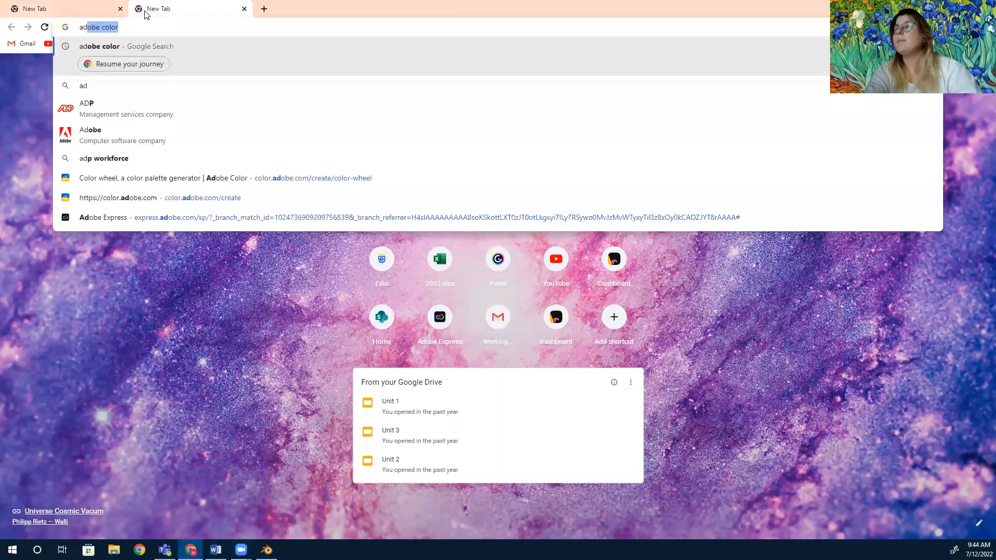
{"action": "key", "text": "Return"}
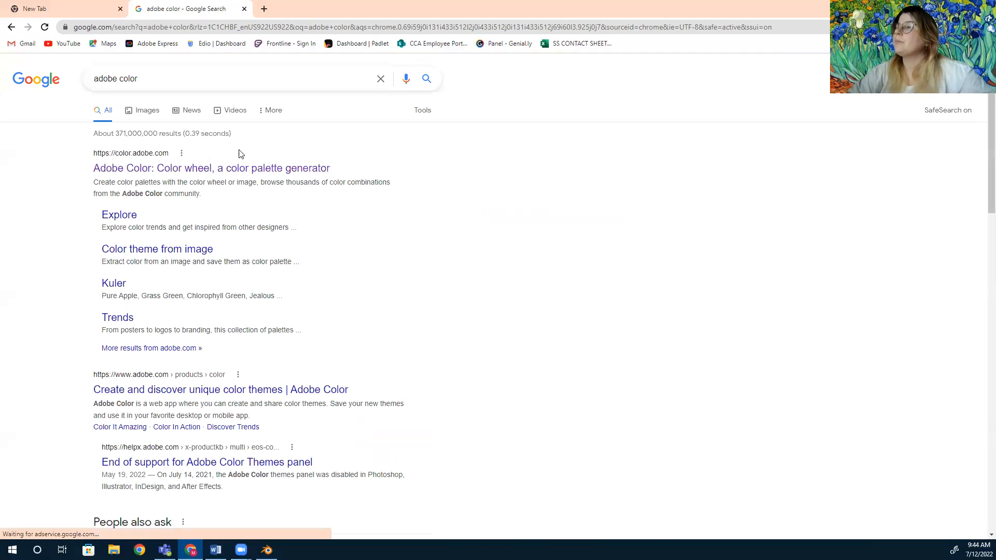
{"action": "left_click", "coordinate": [235, 176]}
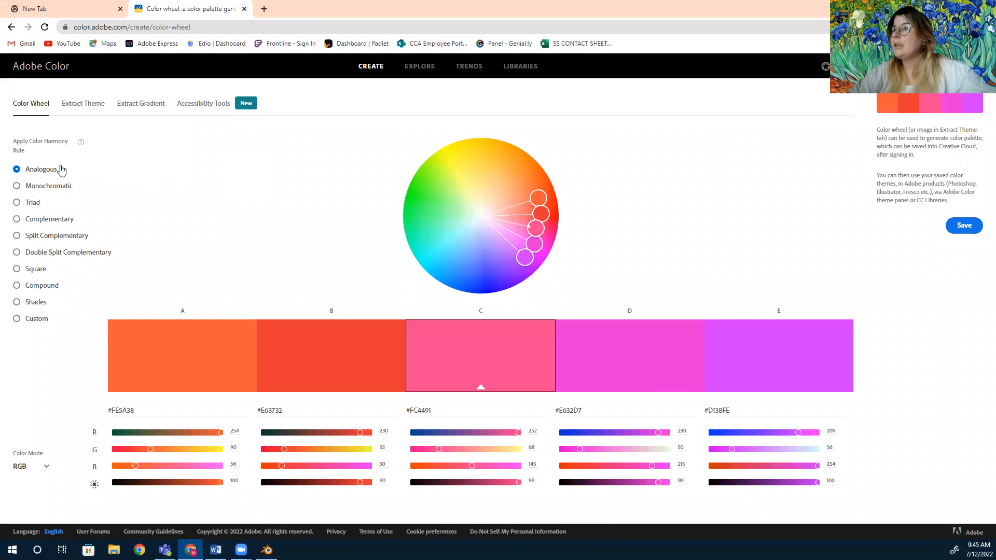
Preview each color harmony rule in turn, ending back on Analogous.
{"action": "left_click", "coordinate": [41, 187]}
{"action": "left_click", "coordinate": [31, 203]}
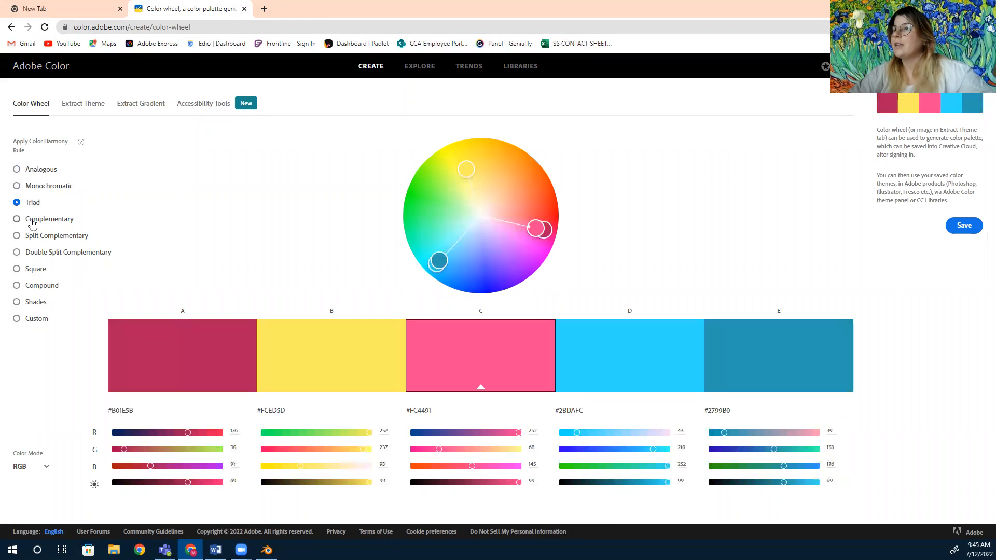
{"action": "left_click", "coordinate": [31, 220]}
{"action": "left_click", "coordinate": [32, 236]}
{"action": "left_click", "coordinate": [35, 254]}
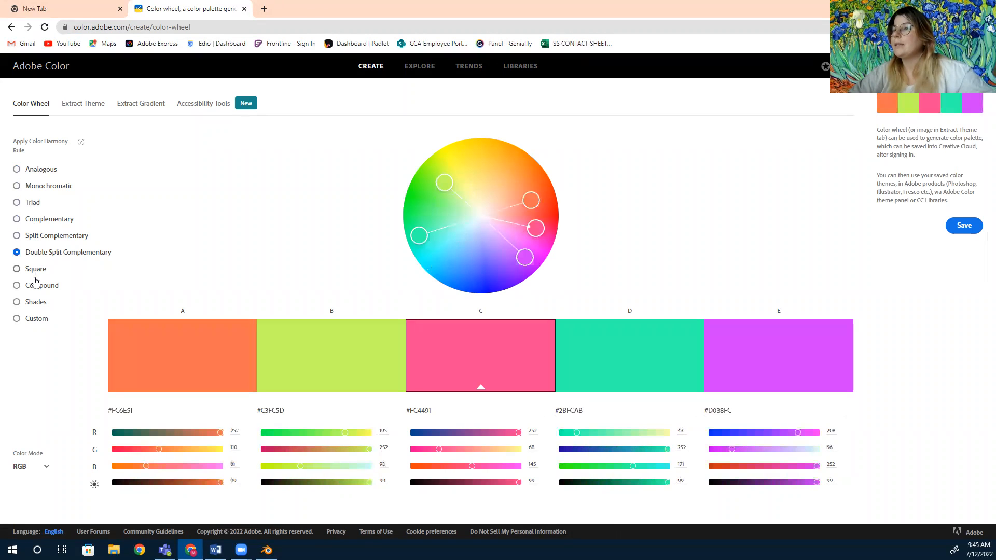
{"action": "left_click", "coordinate": [35, 270]}
{"action": "left_click", "coordinate": [36, 286]}
{"action": "left_click", "coordinate": [36, 307]}
{"action": "left_click", "coordinate": [37, 320]}
{"action": "left_click", "coordinate": [29, 168]}
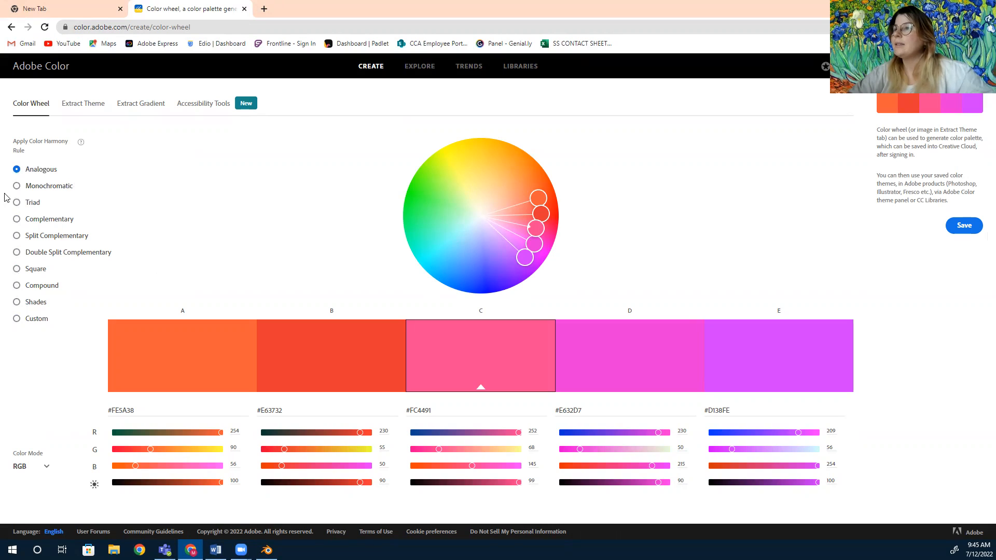
Try the Triad and Complementary rules, dragging a marker on the wheel for each.
{"action": "left_click", "coordinate": [18, 204]}
{"action": "left_click_drag", "start_coordinate": [465, 169], "coordinate": [403, 230]}
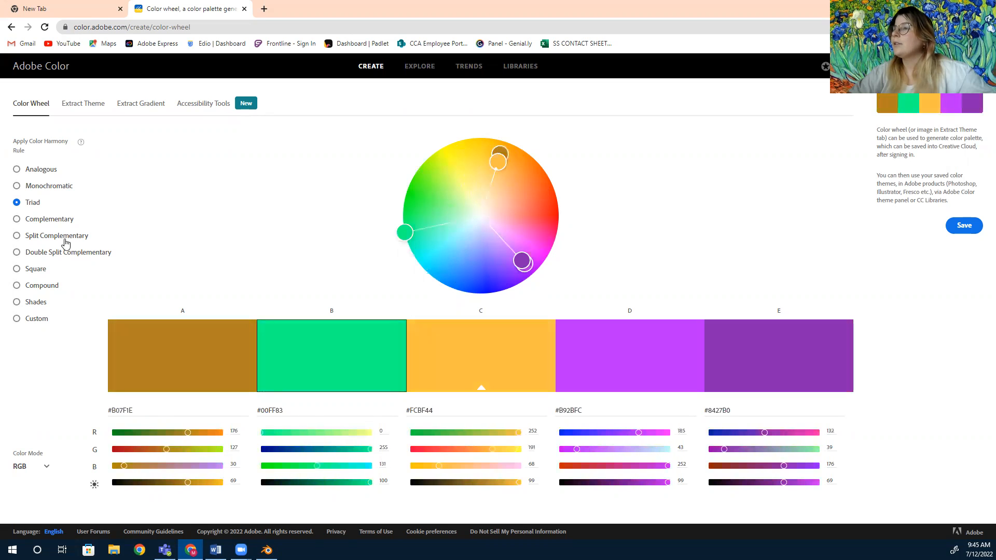
{"action": "left_click", "coordinate": [50, 219]}
{"action": "left_click_drag", "start_coordinate": [500, 157], "coordinate": [498, 237]}
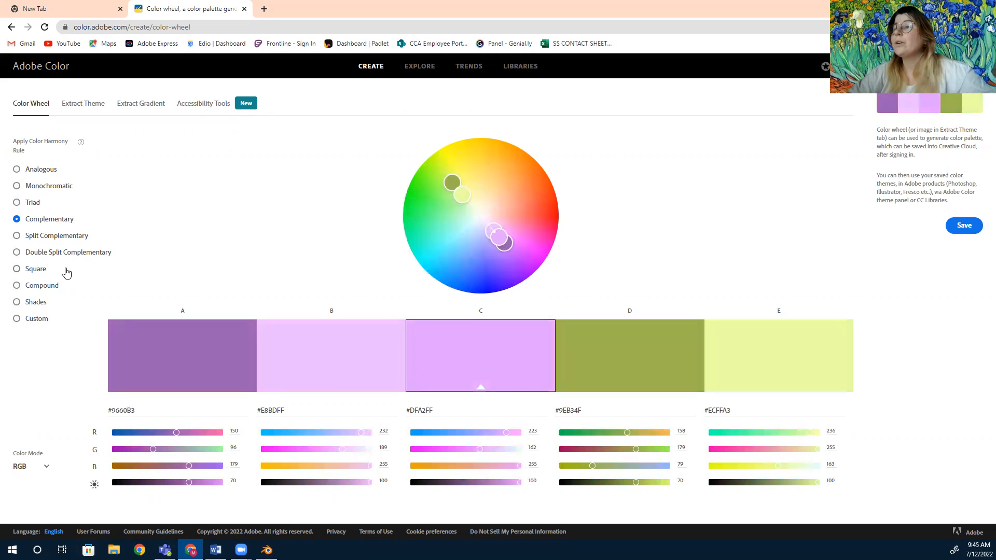
Apply the Double Split Complementary rule and drag two wheel markers to adjust the palette colors.
{"action": "left_click", "coordinate": [44, 253]}
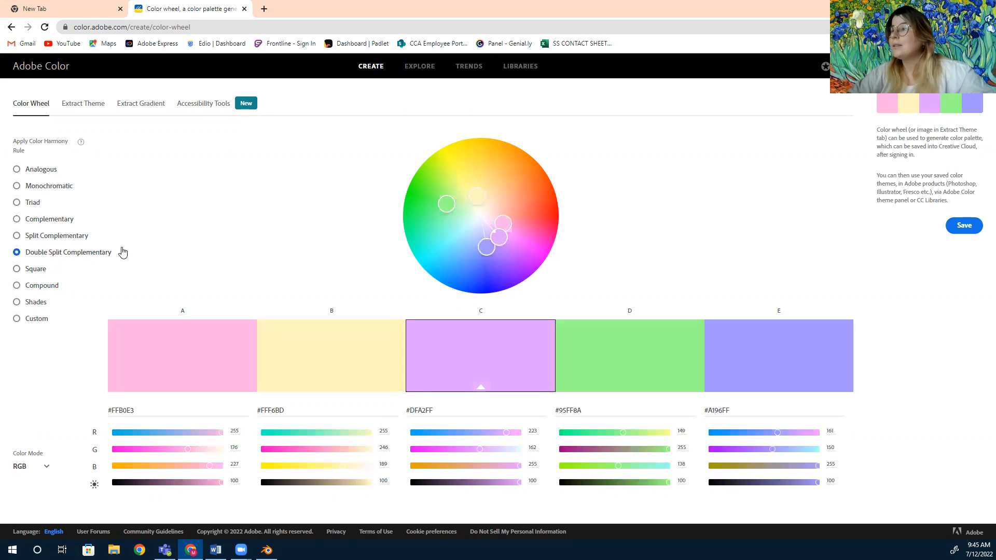
{"action": "left_click_drag", "start_coordinate": [505, 222], "coordinate": [536, 217]}
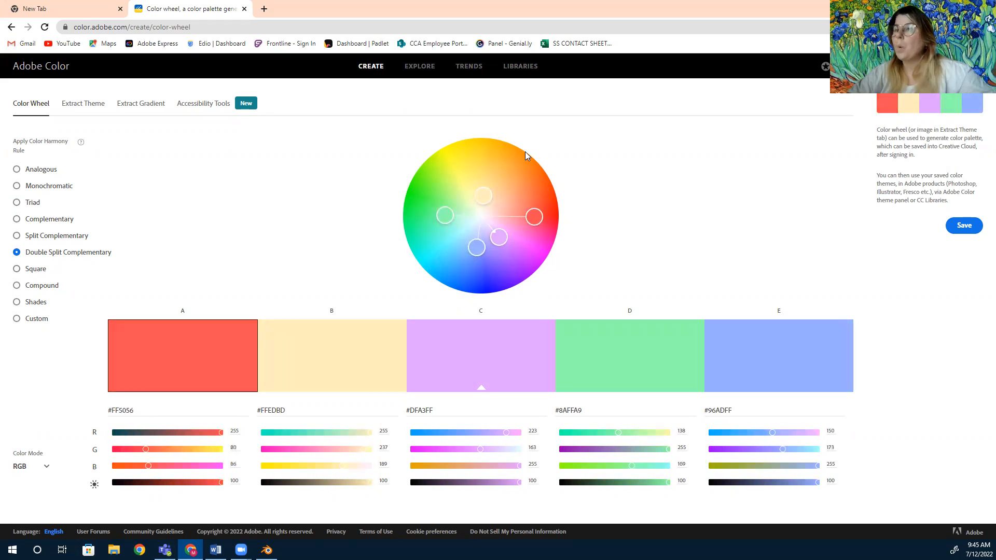
{"action": "left_click_drag", "start_coordinate": [484, 194], "coordinate": [491, 160]}
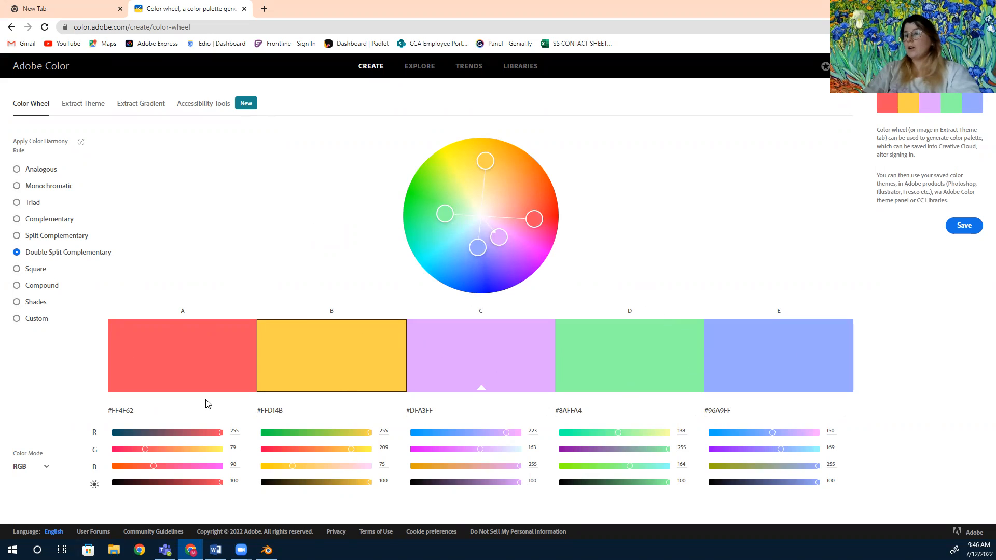
Highlight the hex code under each palette swatch in turn.
{"action": "left_click_drag", "start_coordinate": [143, 409], "coordinate": [108, 411]}
{"action": "left_click_drag", "start_coordinate": [291, 410], "coordinate": [259, 410]}
{"action": "left_click", "coordinate": [445, 411]}
{"action": "left_click_drag", "start_coordinate": [445, 410], "coordinate": [406, 411]}
{"action": "left_click_drag", "start_coordinate": [591, 410], "coordinate": [560, 413]}
{"action": "left_click", "coordinate": [744, 402]}
{"action": "left_click_drag", "start_coordinate": [732, 410], "coordinate": [705, 413]}
{"action": "left_click", "coordinate": [707, 415]}
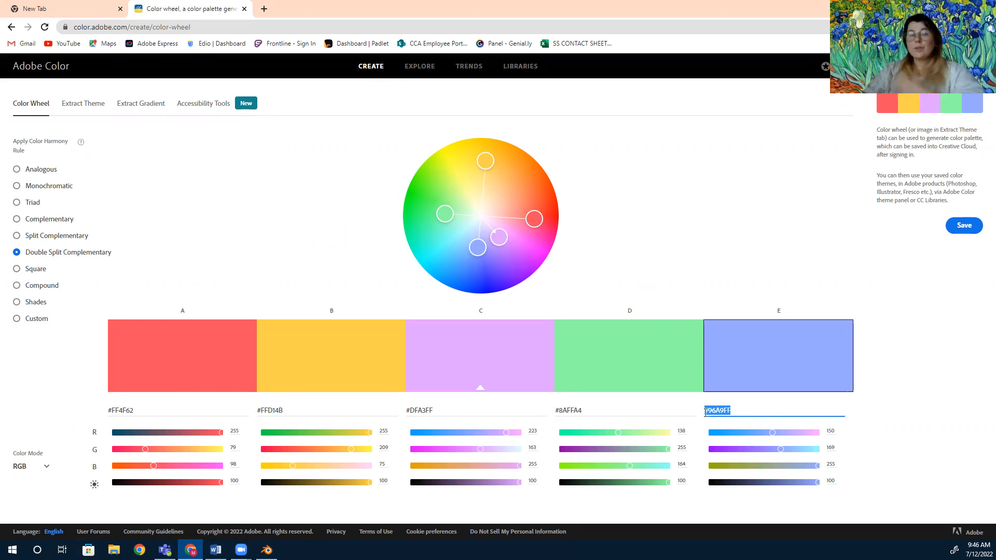
{"action": "left_click", "coordinate": [719, 412]}
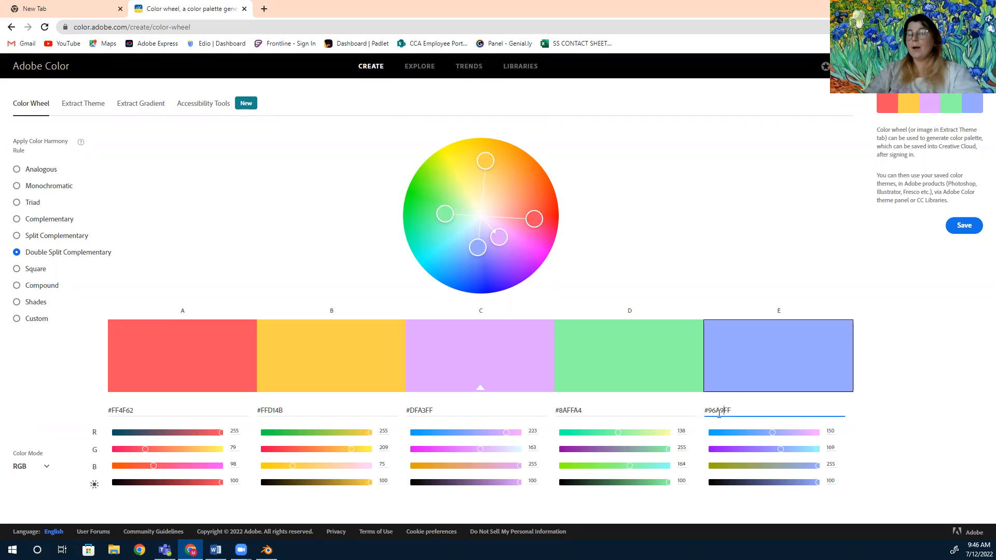
{"action": "left_click_drag", "start_coordinate": [733, 410], "coordinate": [707, 411]}
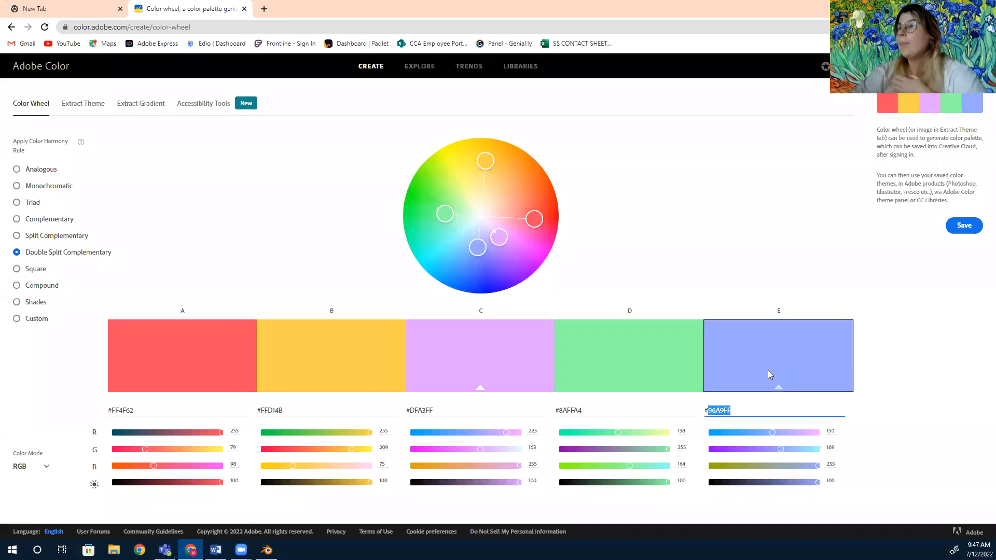
{"action": "mouse_move", "coordinate": [266, 550]}
{"action": "left_click", "coordinate": [266, 506]}
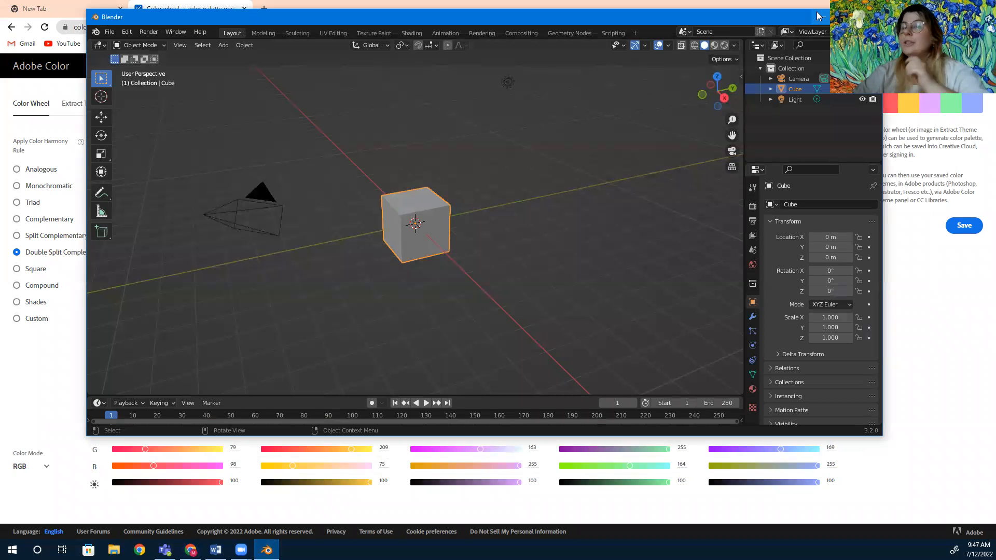
{"action": "left_click", "coordinate": [817, 16]}
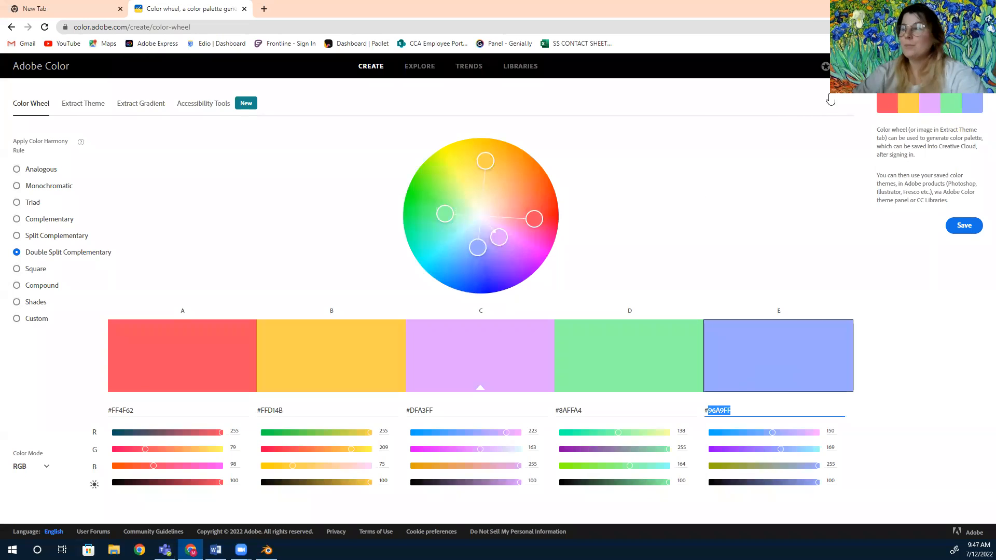
{"action": "left_click", "coordinate": [773, 166]}
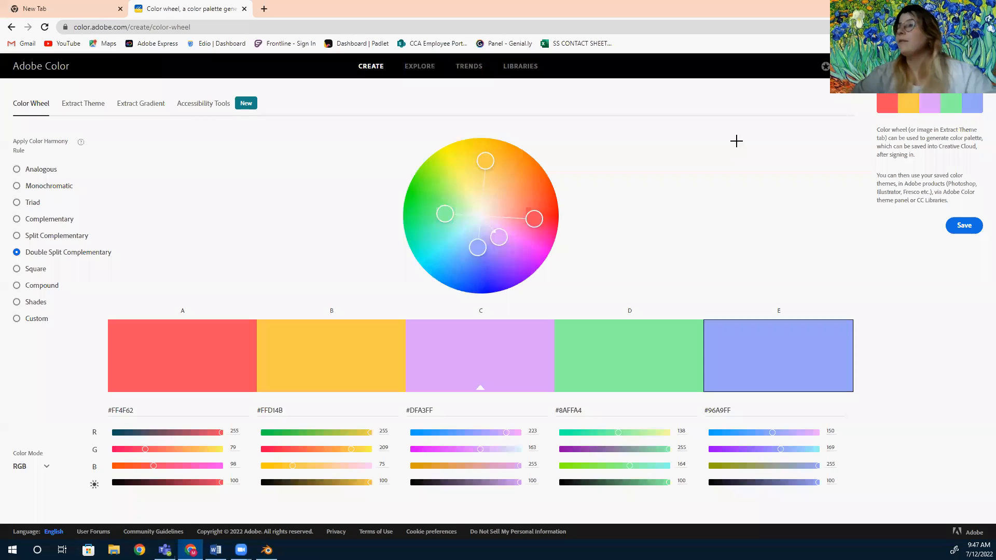
Capture a screenshot of the palette swatches with the snipping tool.
{"action": "key", "text": "super+shift+s"}
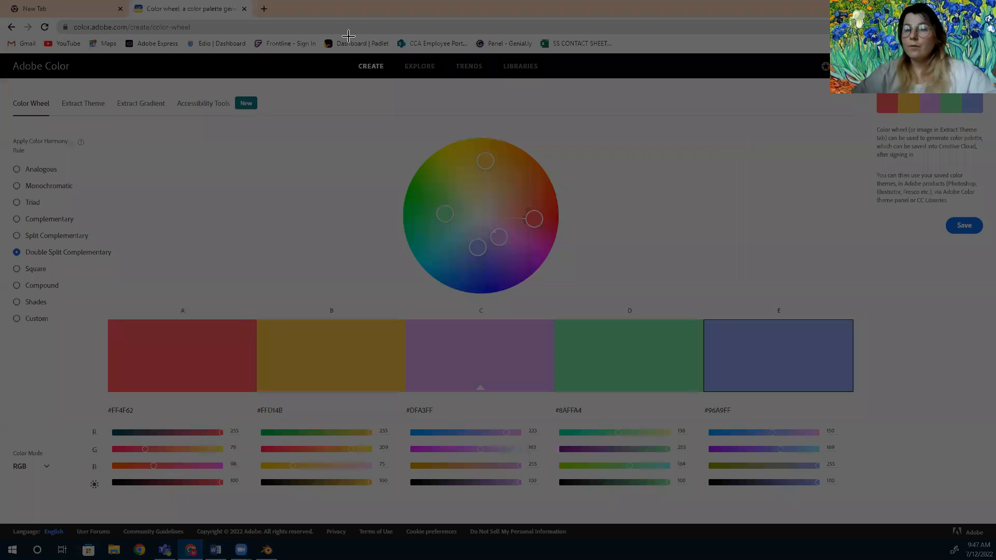
{"action": "left_click_drag", "start_coordinate": [561, 372], "coordinate": [981, 523]}
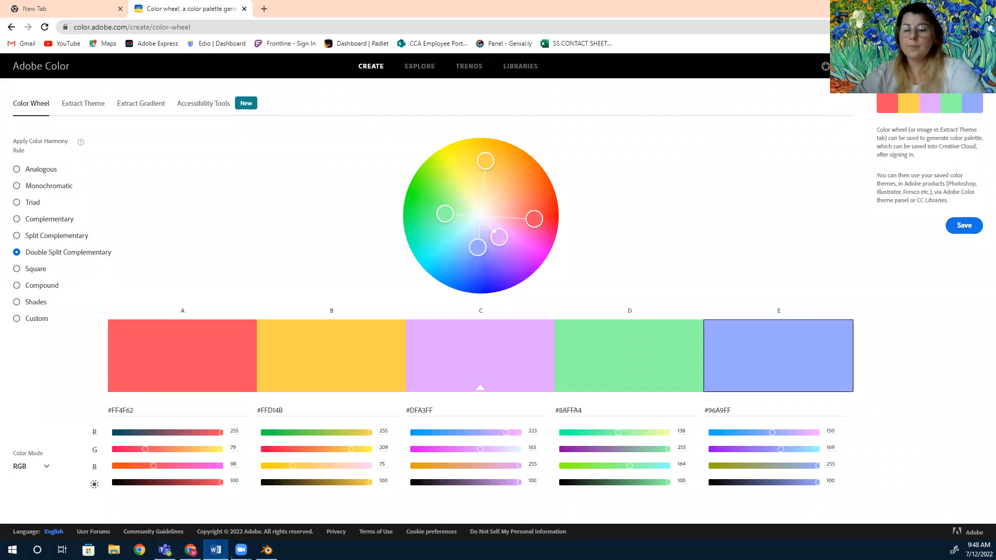
Switch to Word and paste the palette screenshot into the blank document.
{"action": "left_click", "coordinate": [216, 549]}
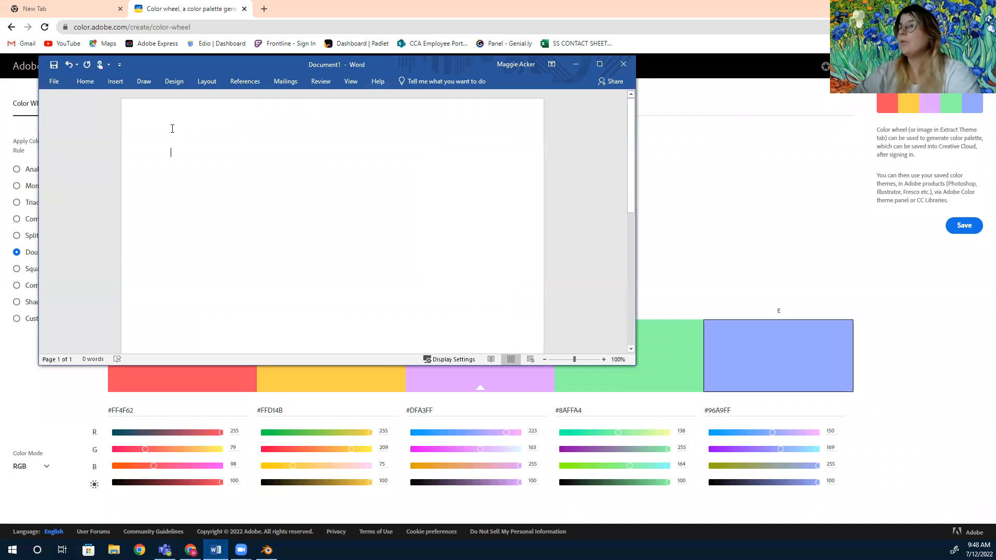
{"action": "key", "text": "ctrl+v"}
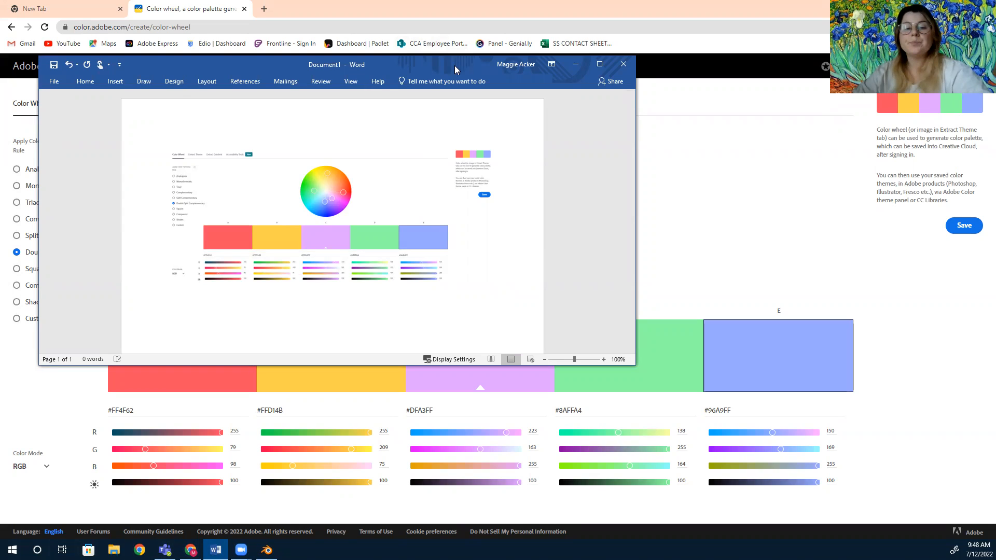
{"action": "left_click_drag", "start_coordinate": [455, 68], "coordinate": [995, 68]}
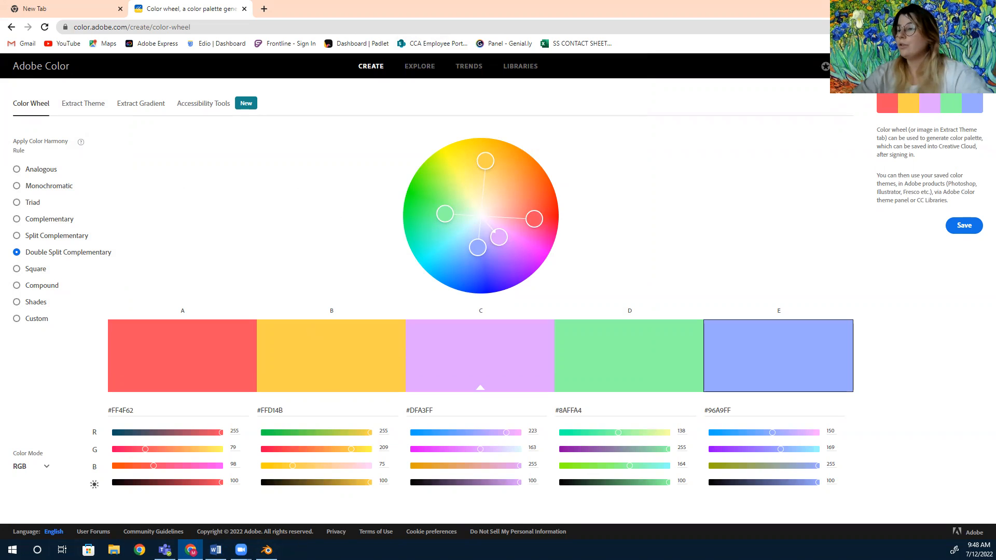
Switch to Blender, maximize its window, and rotate the default cube about -160° around Z with the Rotate tool.
{"action": "left_click", "coordinate": [267, 550]}
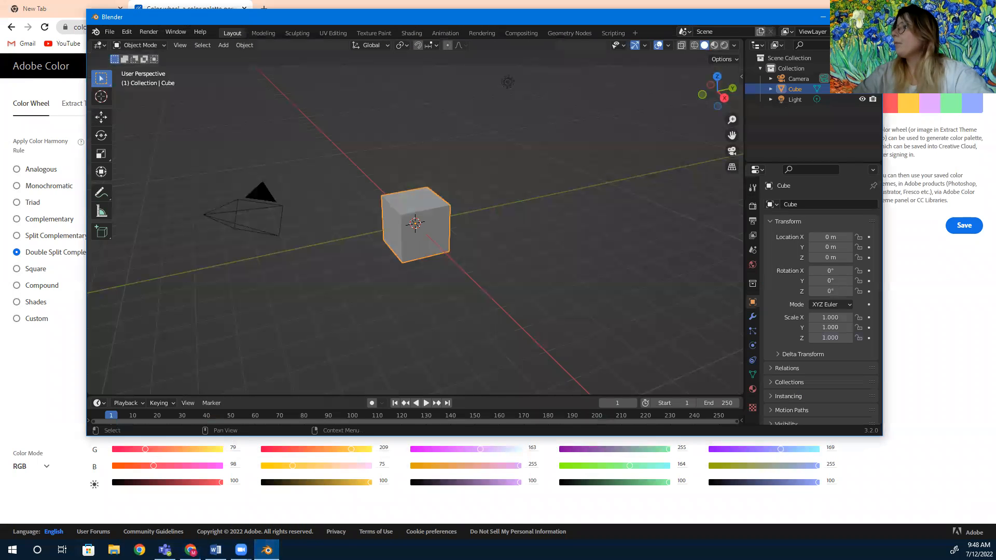
{"action": "left_click", "coordinate": [847, 17]}
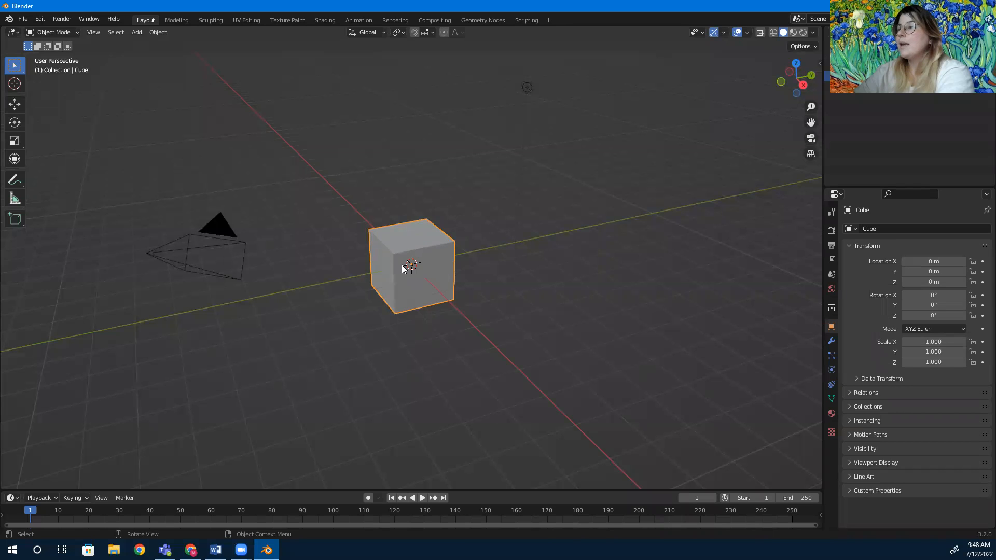
{"action": "left_click", "coordinate": [13, 124]}
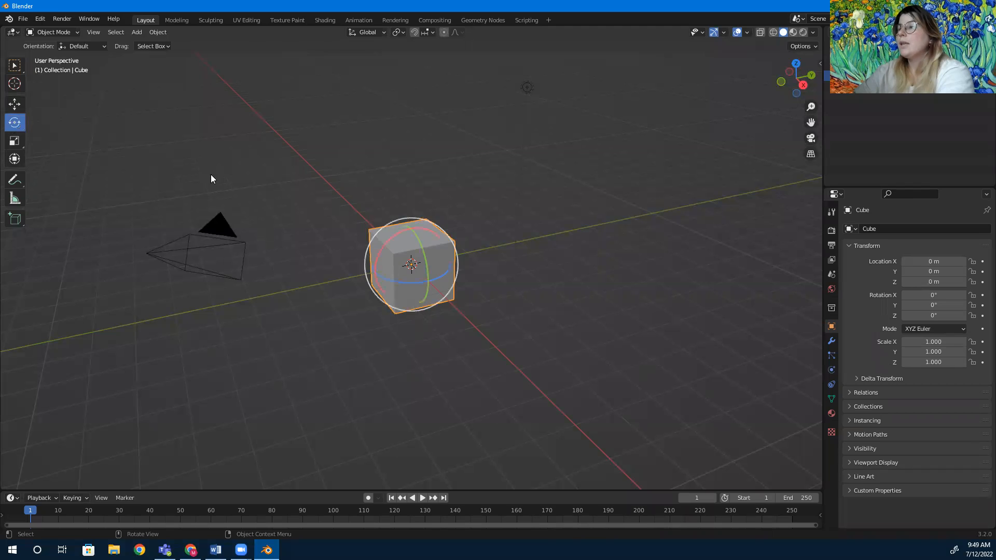
{"action": "left_click_drag", "start_coordinate": [445, 272], "coordinate": [526, 275]}
{"action": "left_click", "coordinate": [525, 275]}
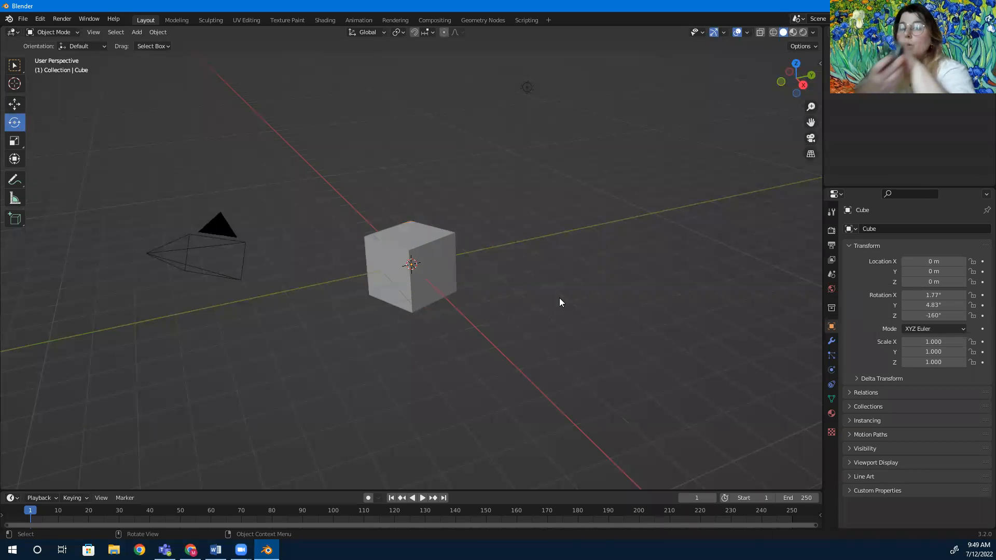
Select the cube and switch back to the Select Box tool.
{"action": "scroll", "coordinate": [559, 302], "scroll_direction": "up", "scroll_amount": 2}
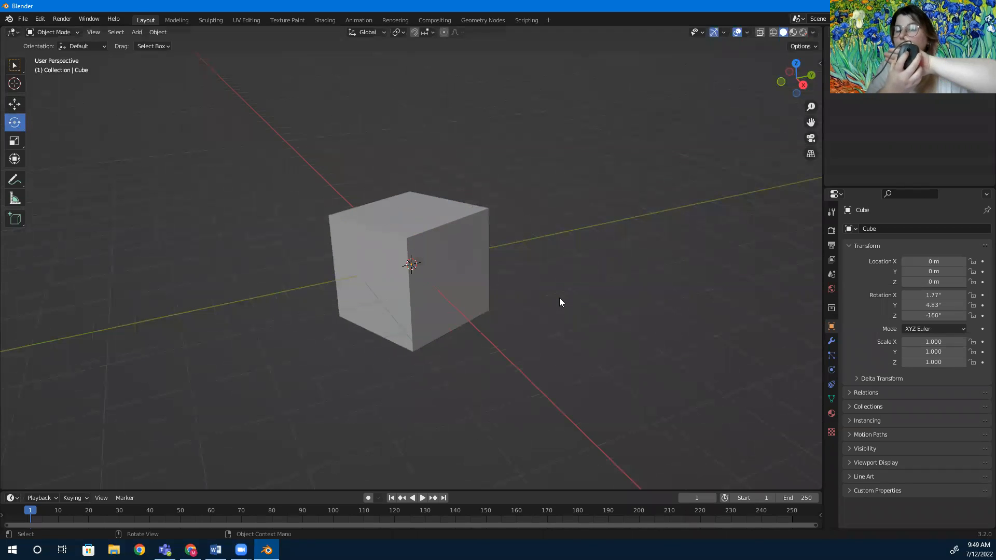
{"action": "scroll", "coordinate": [559, 299], "scroll_direction": "down", "scroll_amount": 3}
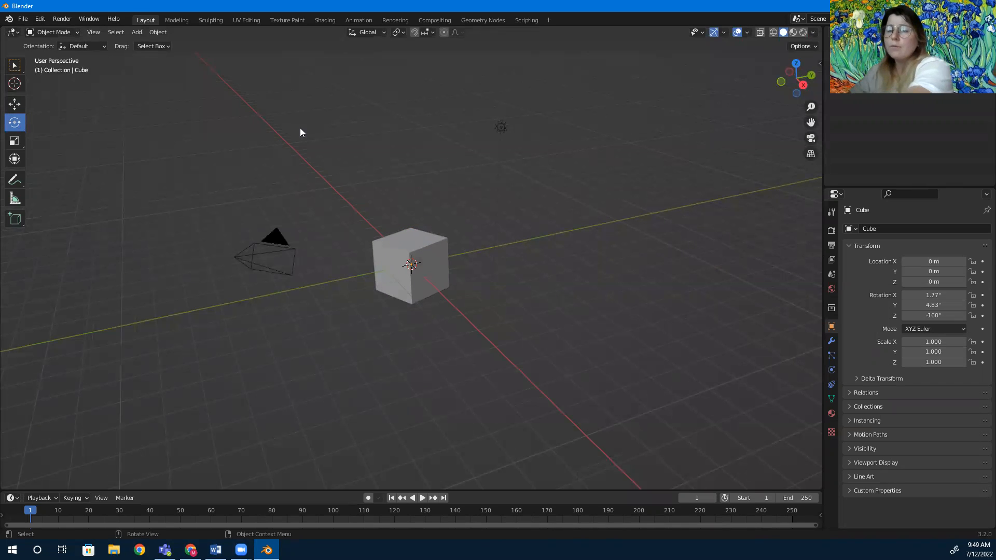
{"action": "scroll", "coordinate": [480, 279], "scroll_direction": "up", "scroll_amount": 4}
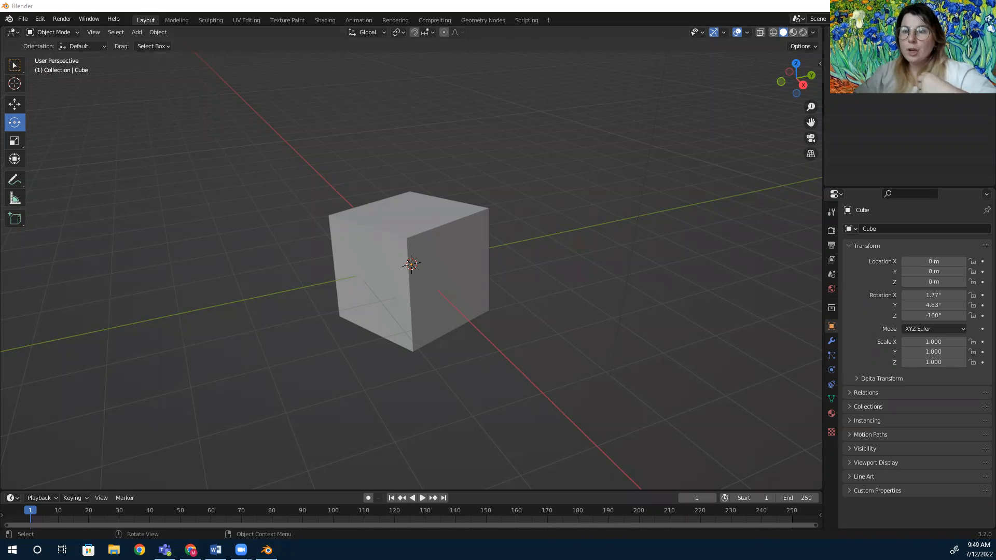
{"action": "left_click", "coordinate": [437, 271]}
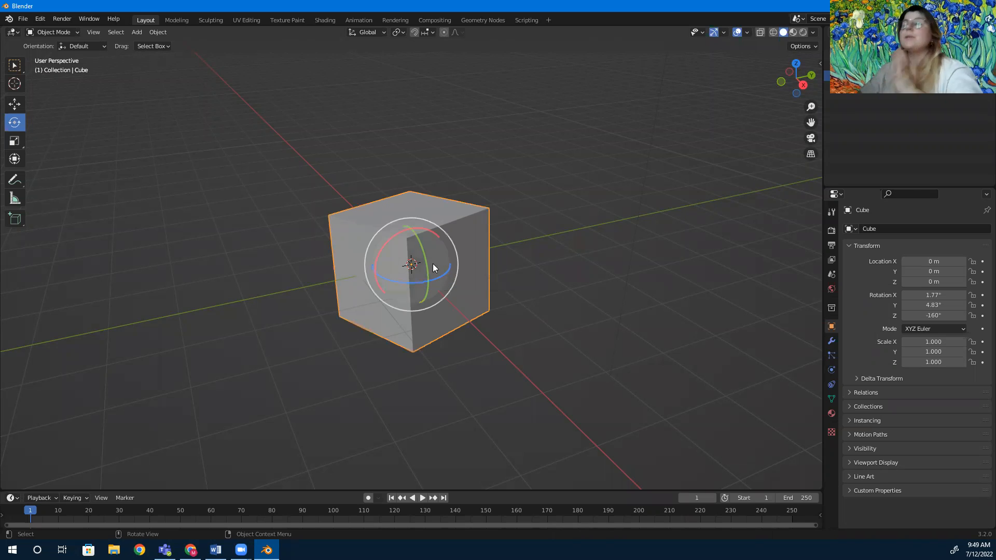
{"action": "left_click", "coordinate": [14, 67]}
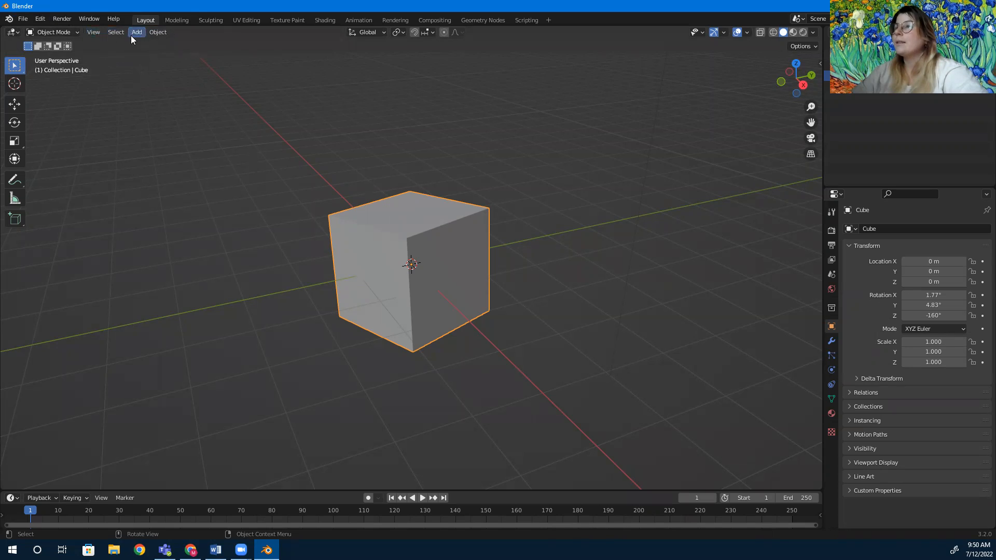
Enter Edit Mode on the cube and switch to face selection mode.
{"action": "left_click", "coordinate": [67, 32]}
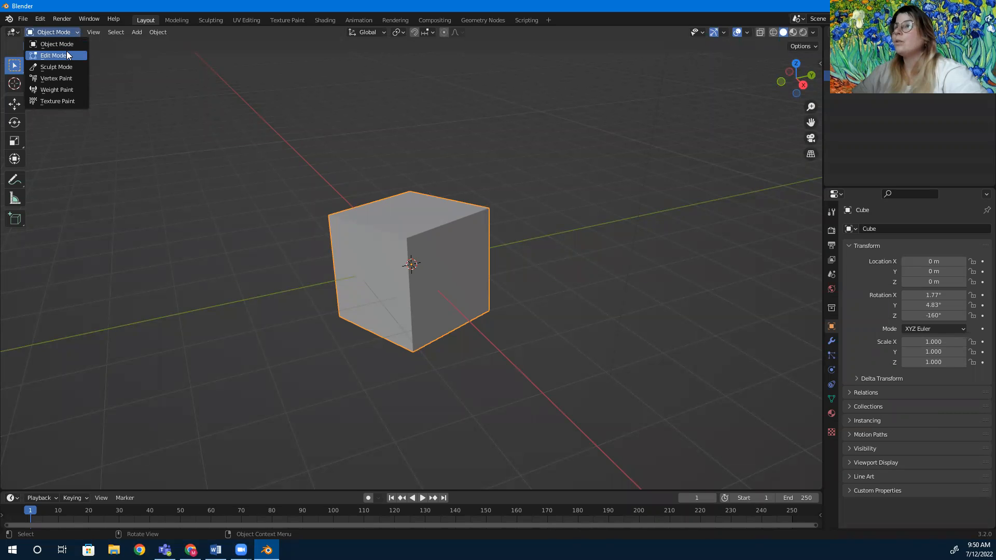
{"action": "left_click", "coordinate": [67, 53]}
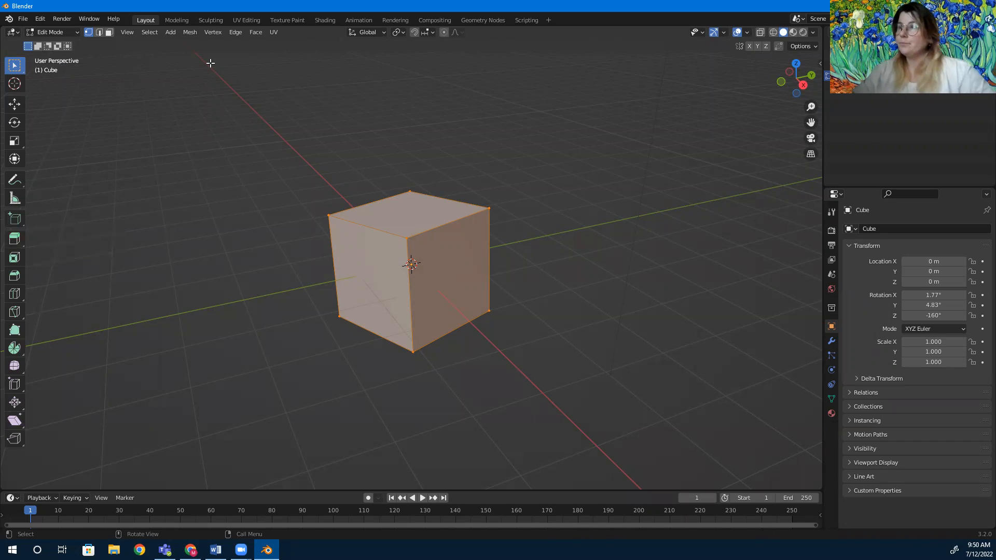
{"action": "left_click", "coordinate": [107, 35]}
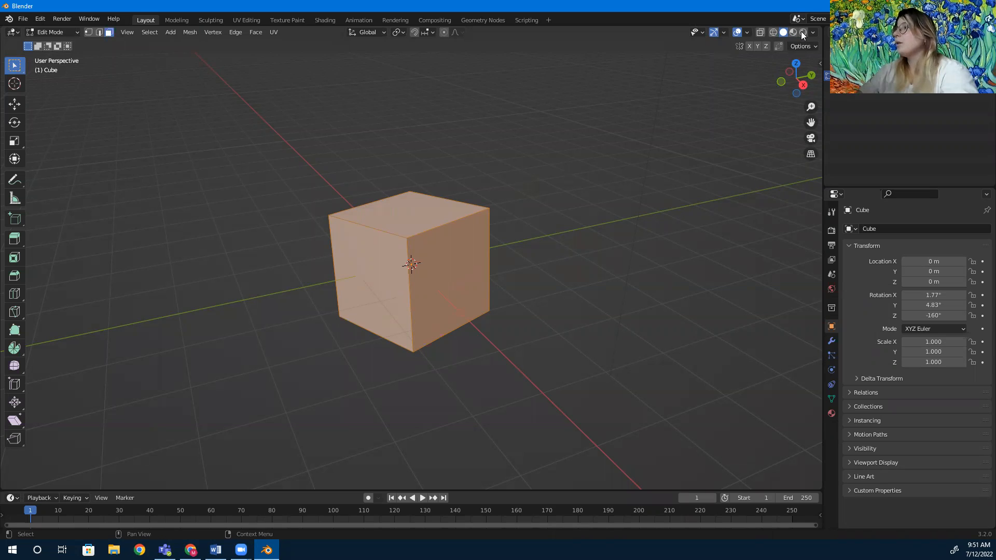
Switch the viewport shading through Wireframe, Solid and Material Preview to Rendered.
{"action": "left_click", "coordinate": [773, 32]}
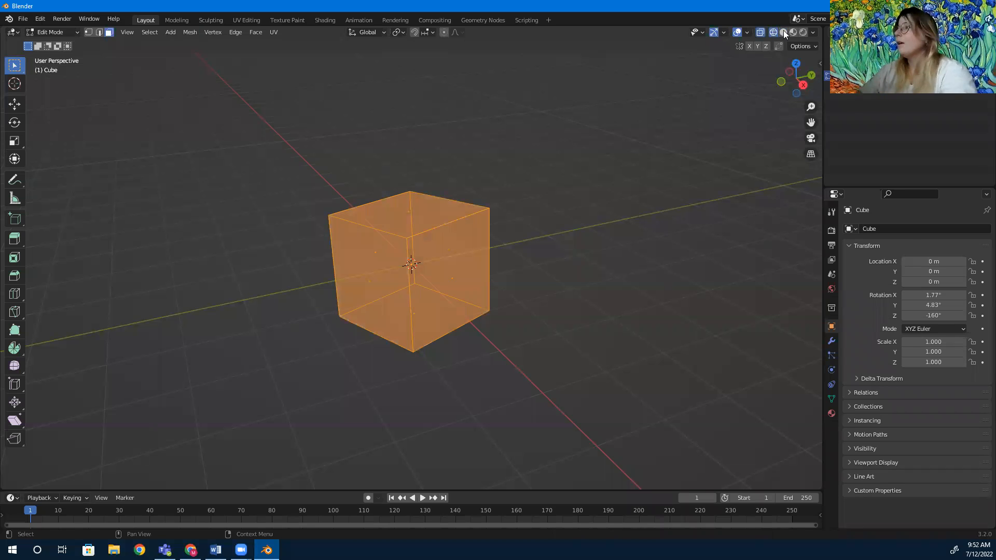
{"action": "left_click", "coordinate": [785, 31]}
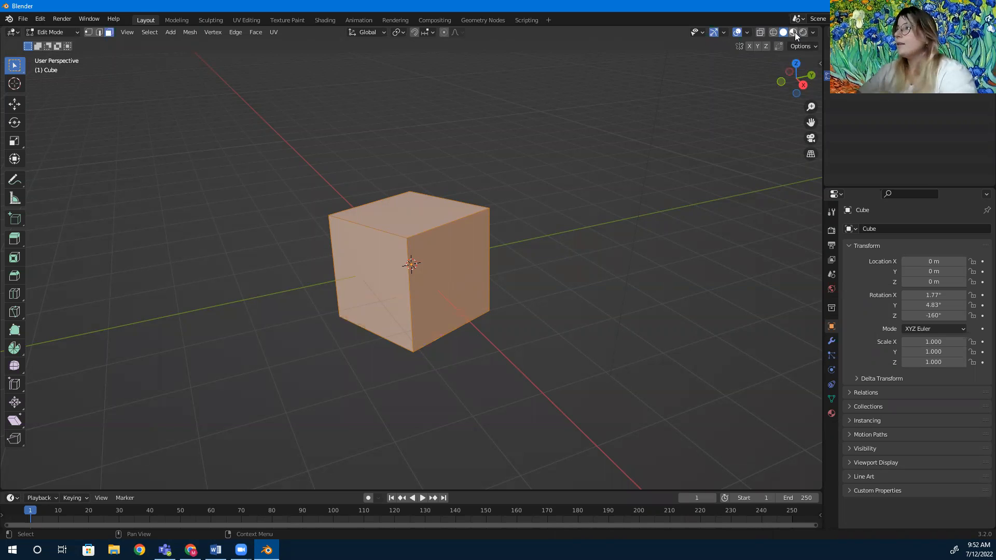
{"action": "left_click", "coordinate": [795, 33]}
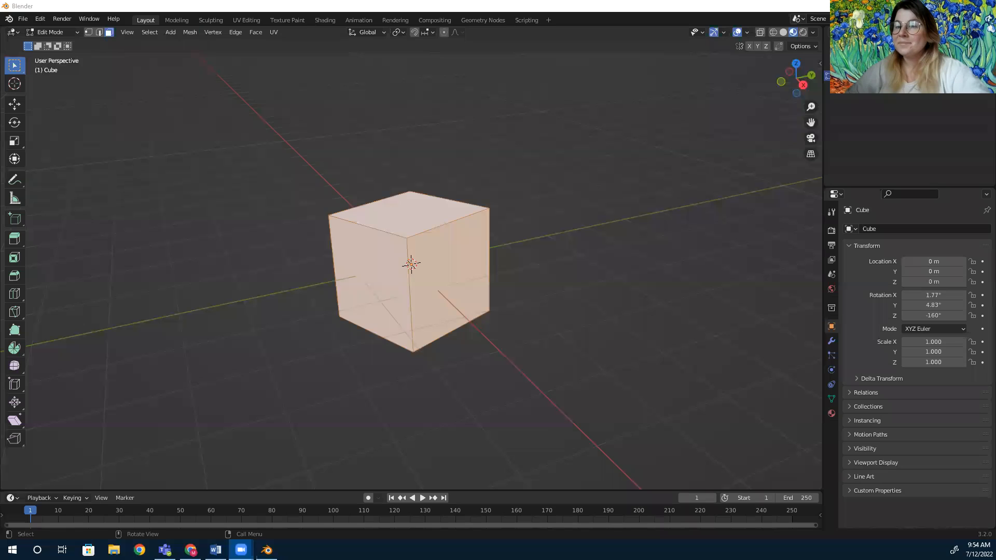
{"action": "left_click", "coordinate": [802, 35]}
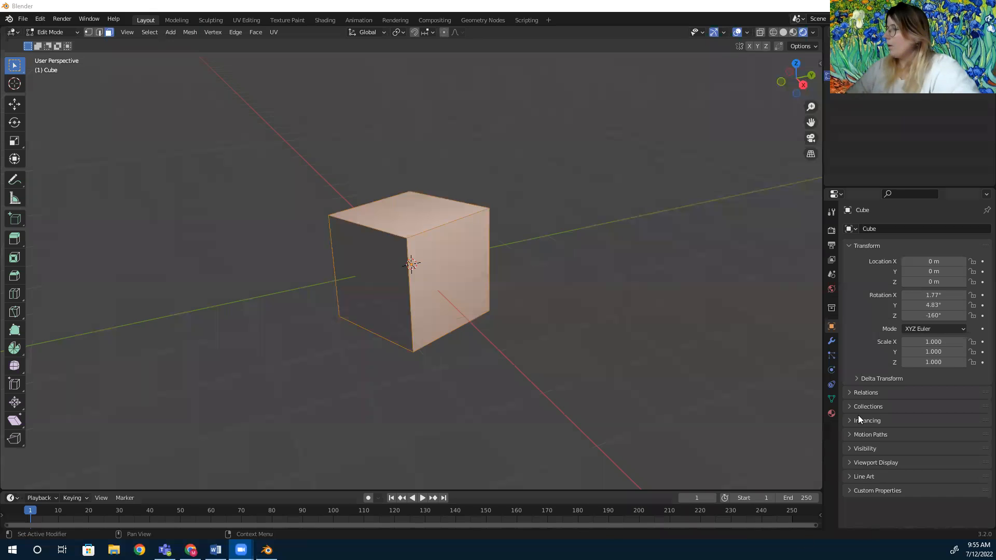
Open the cube's material properties and add a second material slot with a new material.
{"action": "left_click", "coordinate": [832, 415]}
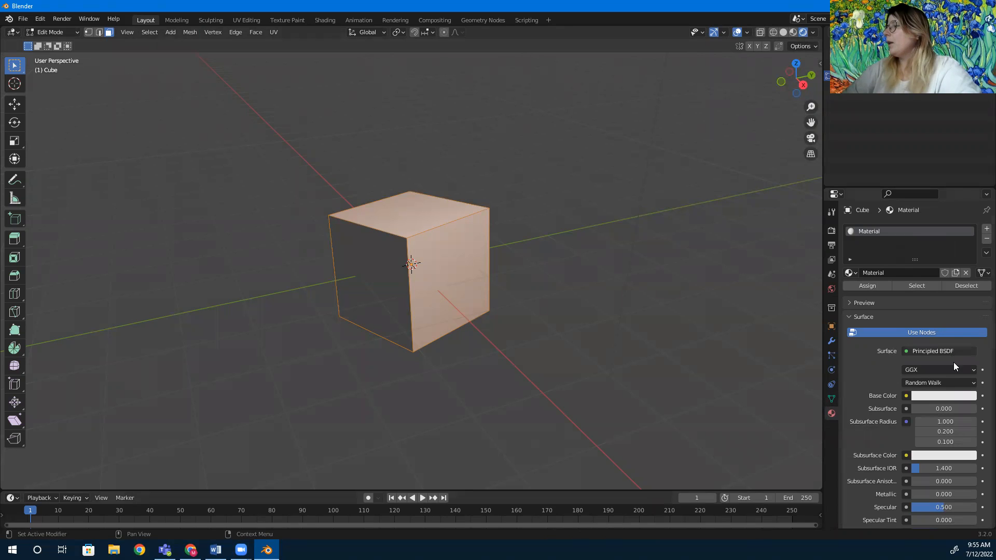
{"action": "left_click", "coordinate": [933, 397]}
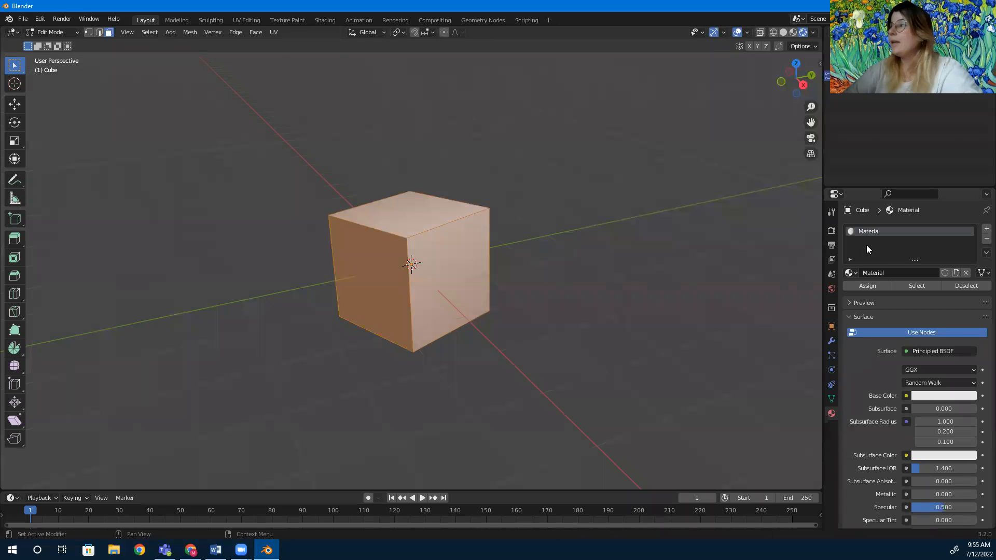
{"action": "left_click", "coordinate": [986, 229]}
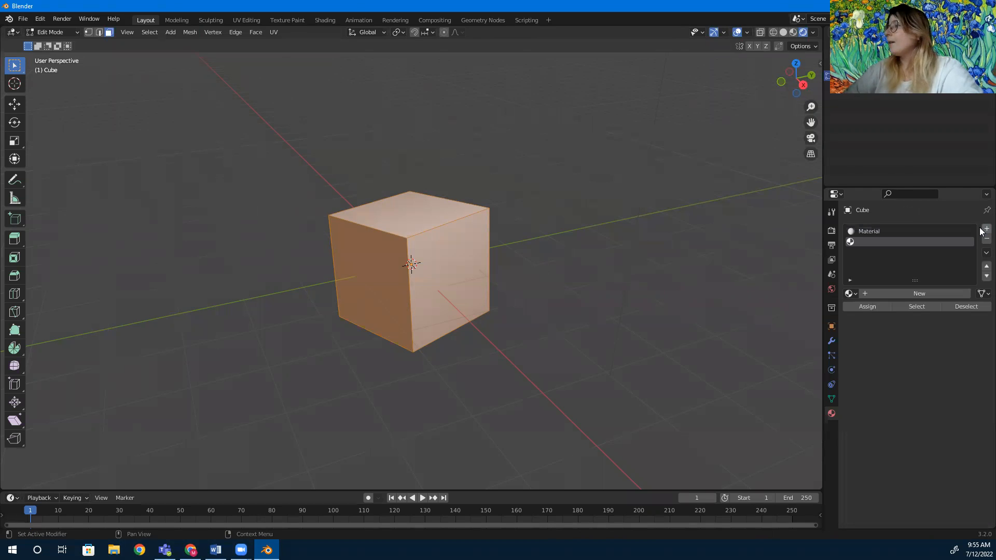
{"action": "left_click", "coordinate": [919, 294]}
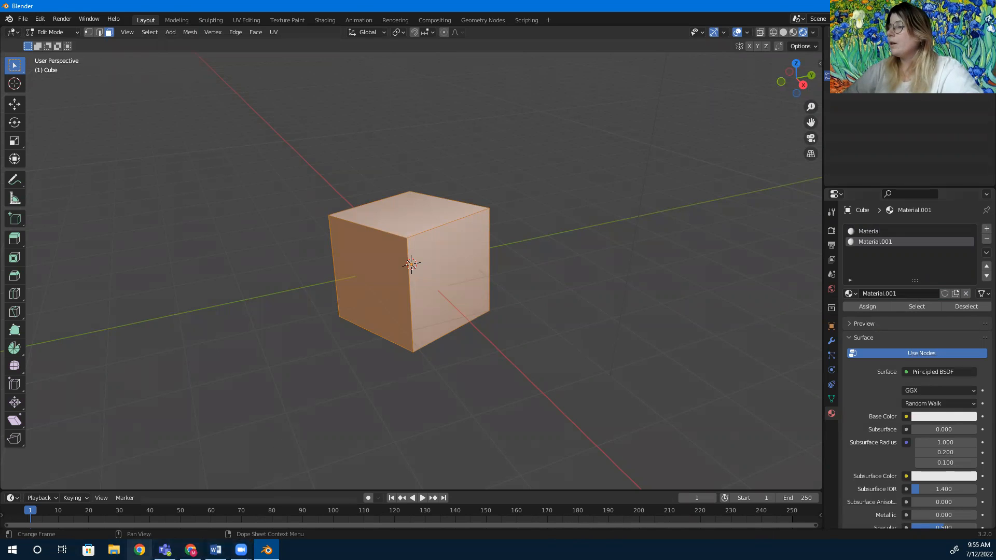
Add three more material slots to the cube, each with its own new material.
{"action": "left_click", "coordinate": [191, 550]}
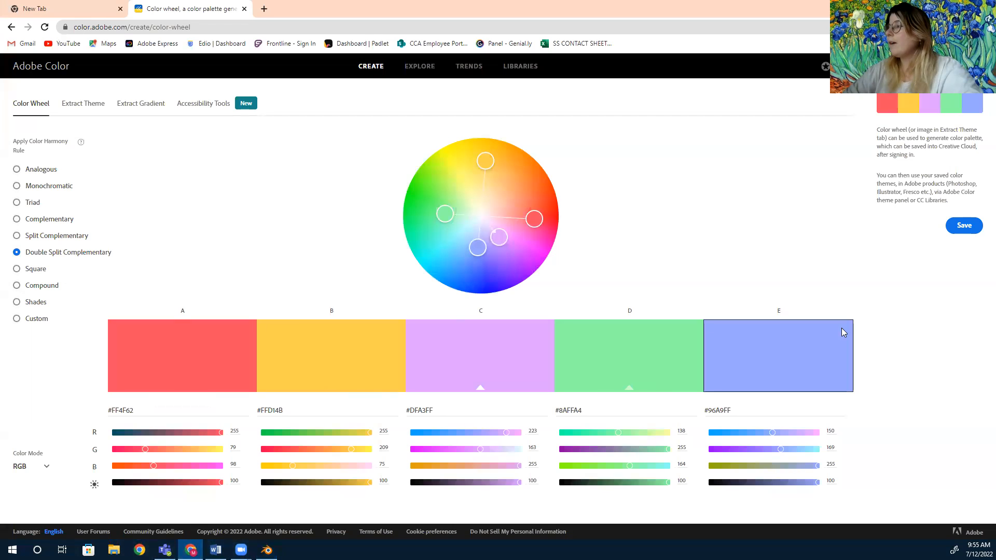
{"action": "left_click", "coordinate": [266, 550]}
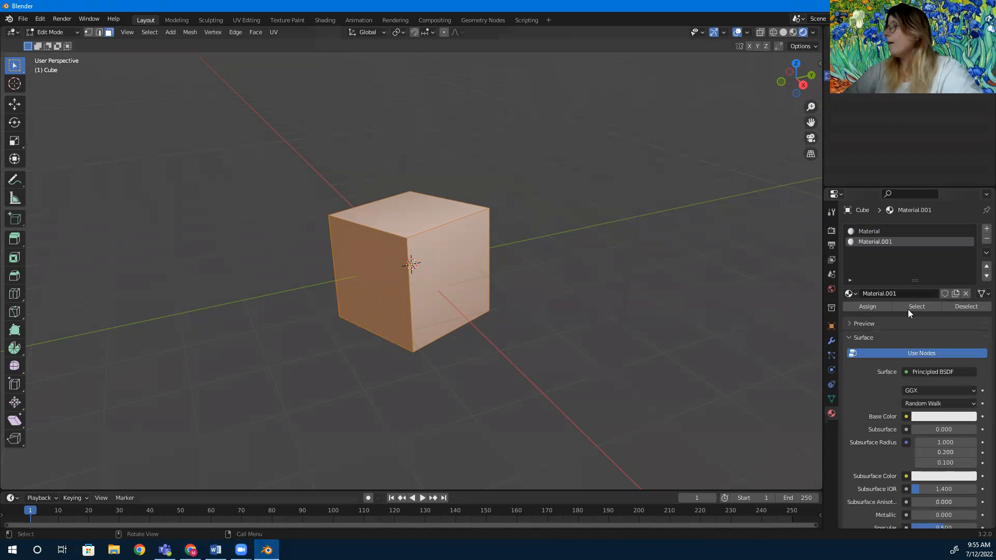
{"action": "left_click", "coordinate": [981, 228]}
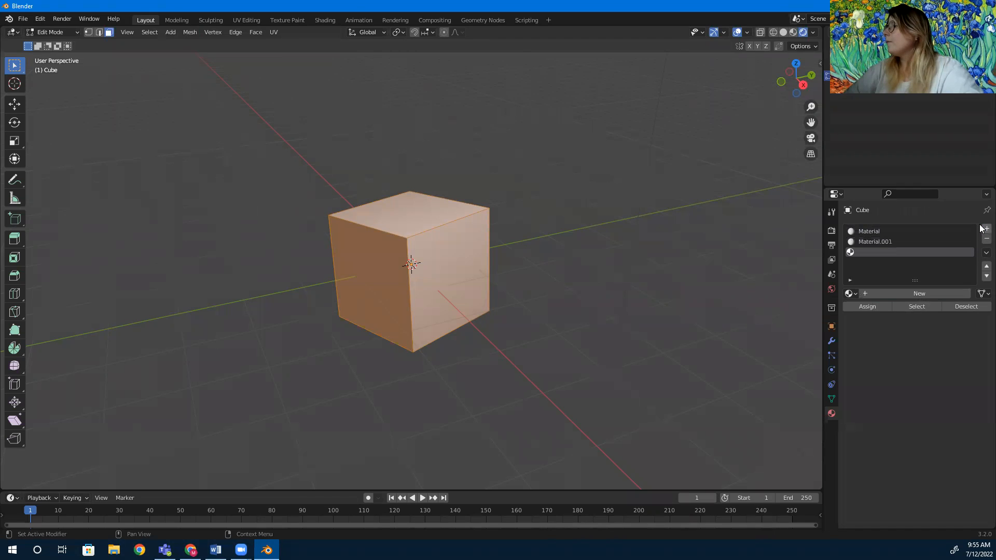
{"action": "left_click", "coordinate": [899, 298]}
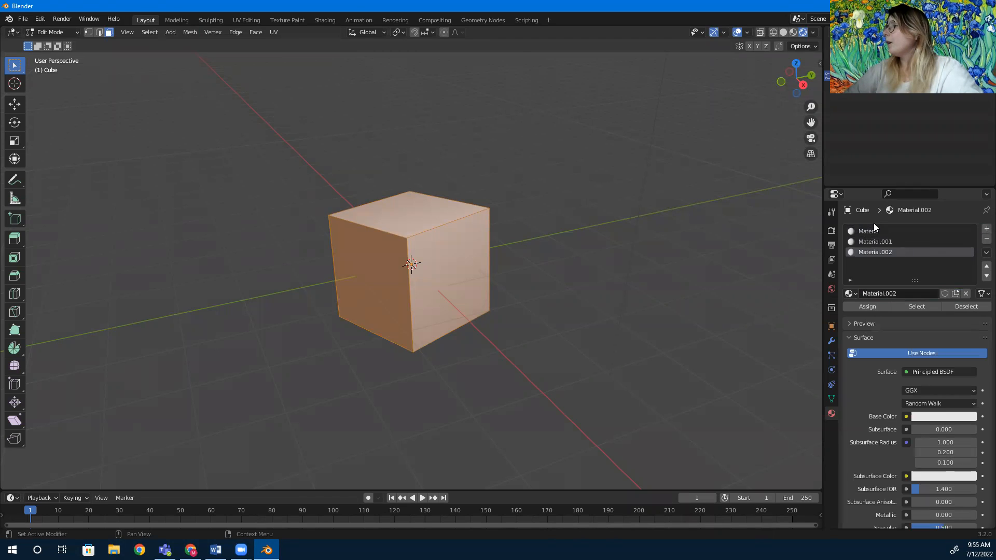
{"action": "left_click", "coordinate": [982, 230]}
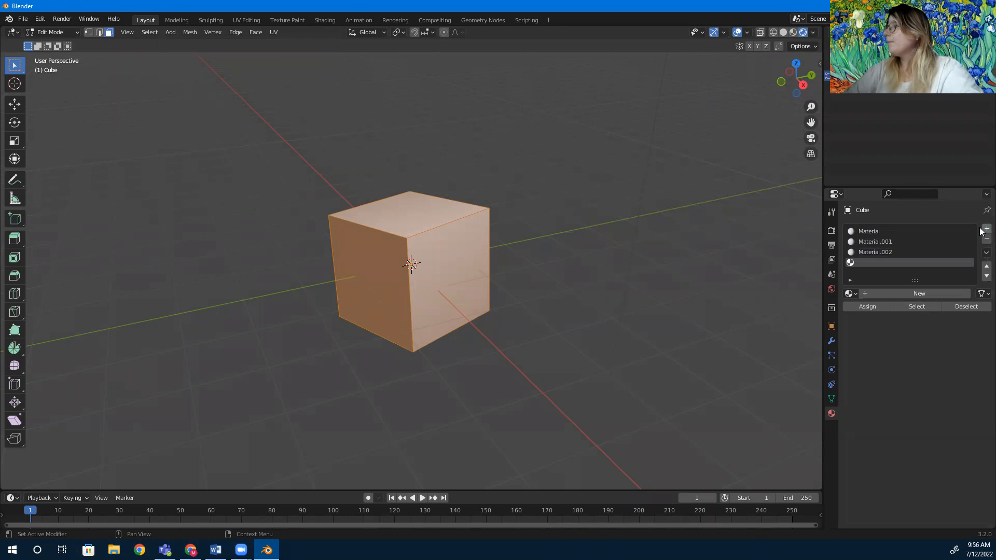
{"action": "left_click", "coordinate": [887, 292]}
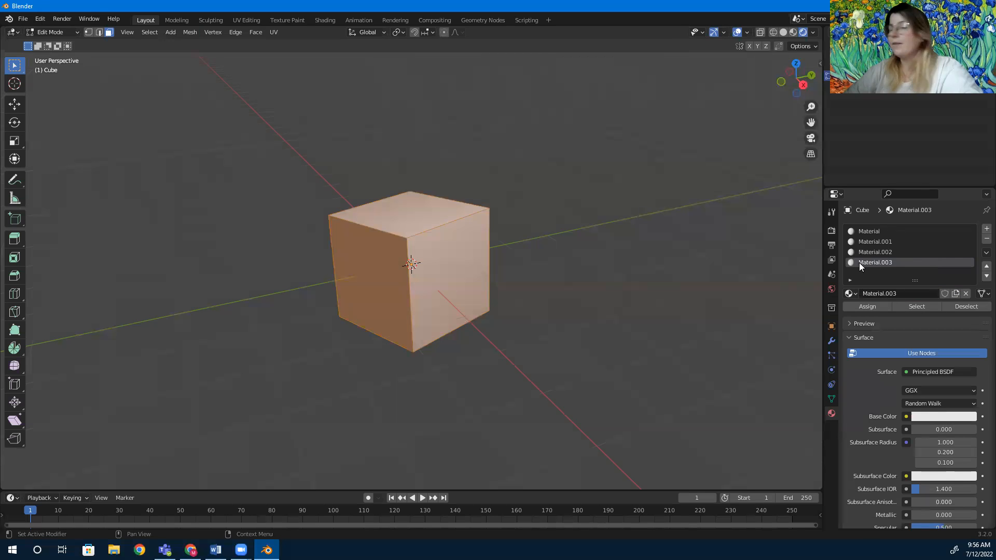
{"action": "left_click", "coordinate": [986, 229]}
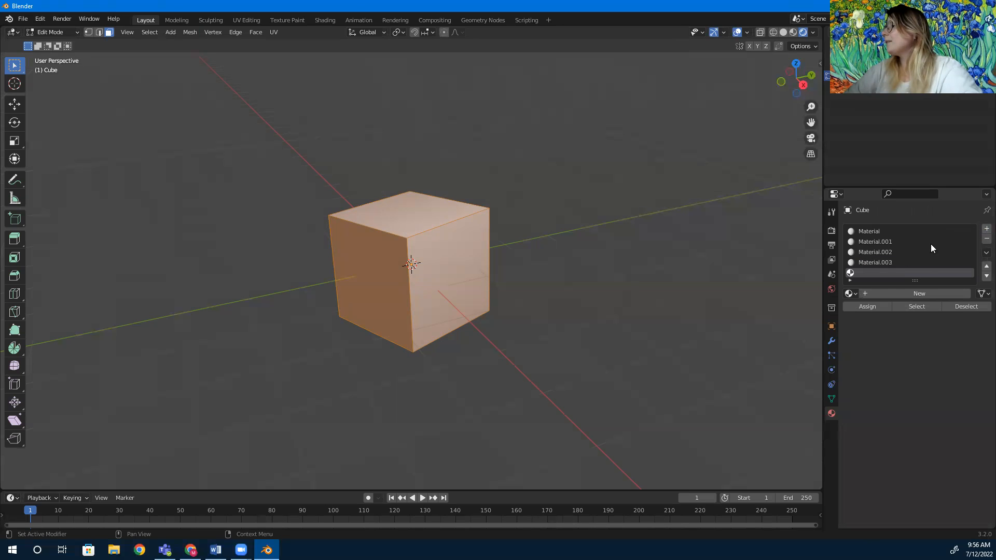
{"action": "left_click", "coordinate": [885, 294]}
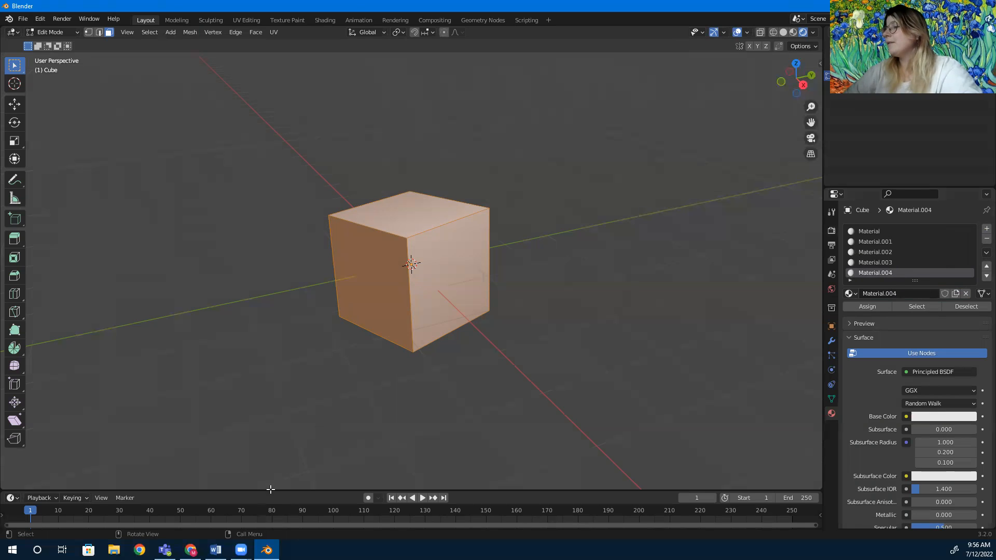
Select the first material slot, named Material, and open its Base Color picker.
{"action": "left_click", "coordinate": [191, 550]}
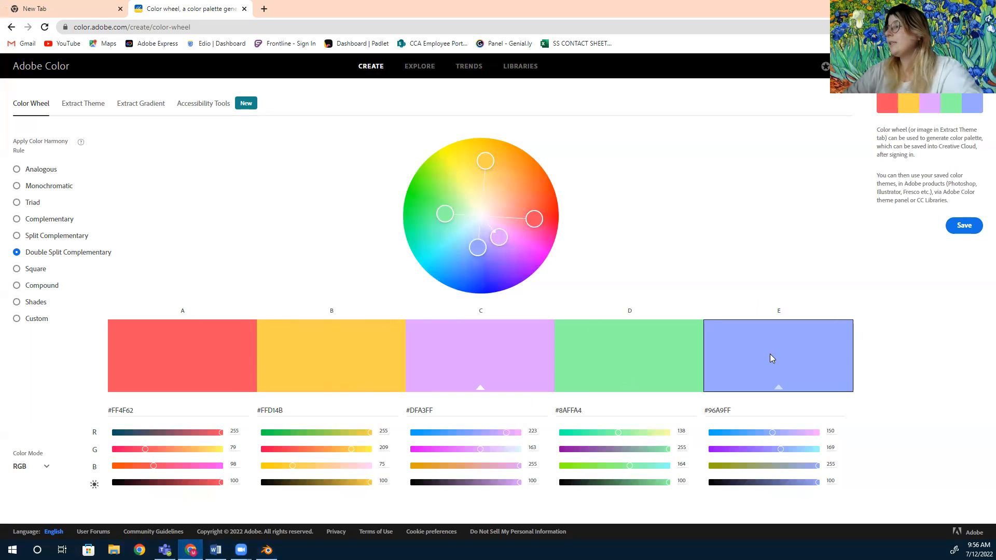
{"action": "left_click", "coordinate": [267, 550]}
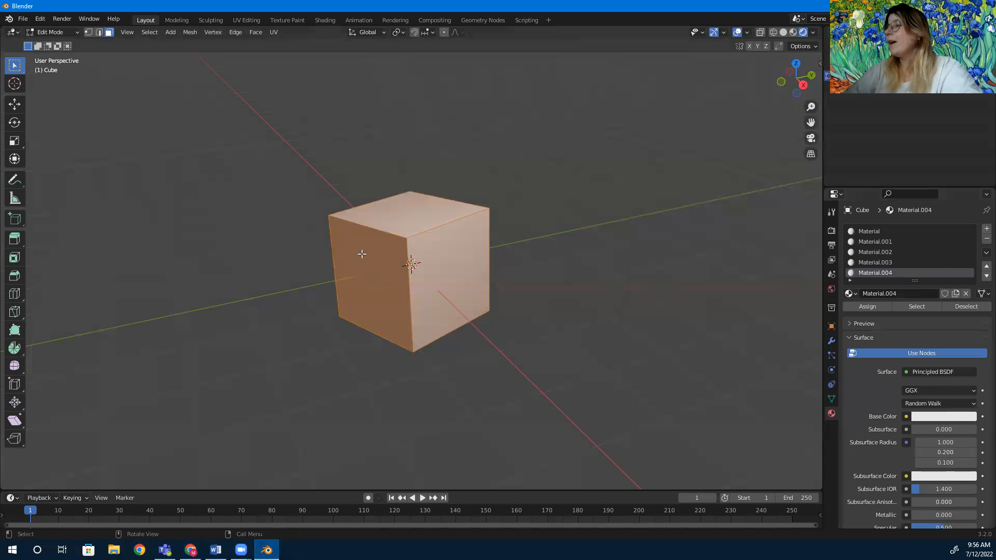
{"action": "left_click", "coordinate": [892, 232]}
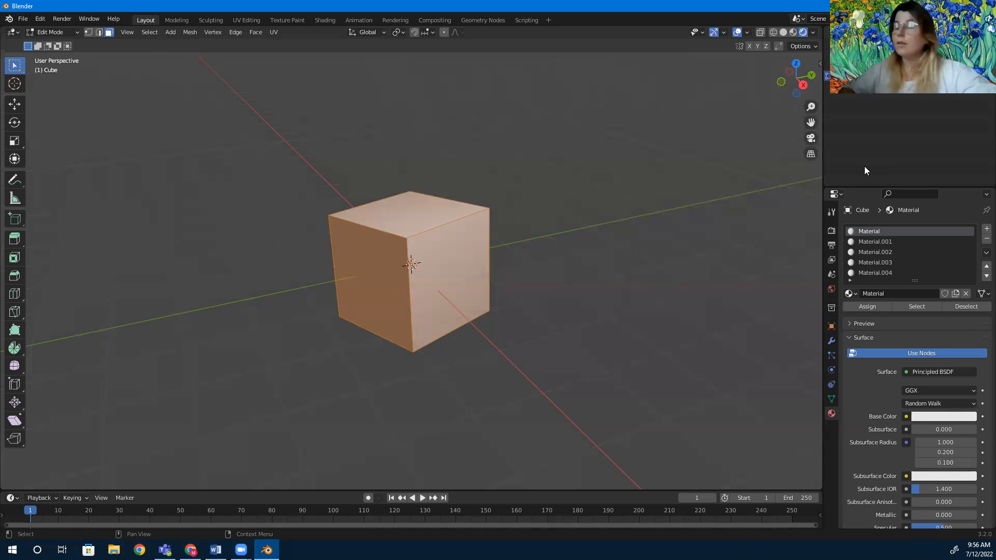
{"action": "left_click", "coordinate": [928, 417]}
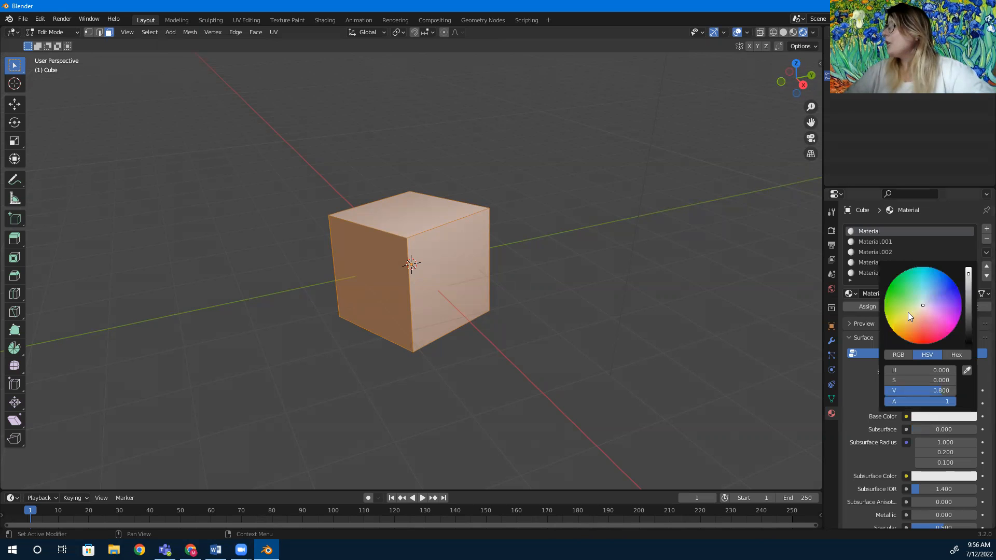
Copy the first palette color's hex code #FF4F62 in Adobe Color.
{"action": "left_click", "coordinate": [190, 550]}
{"action": "left_click", "coordinate": [110, 411]}
{"action": "right_click", "coordinate": [110, 410]}
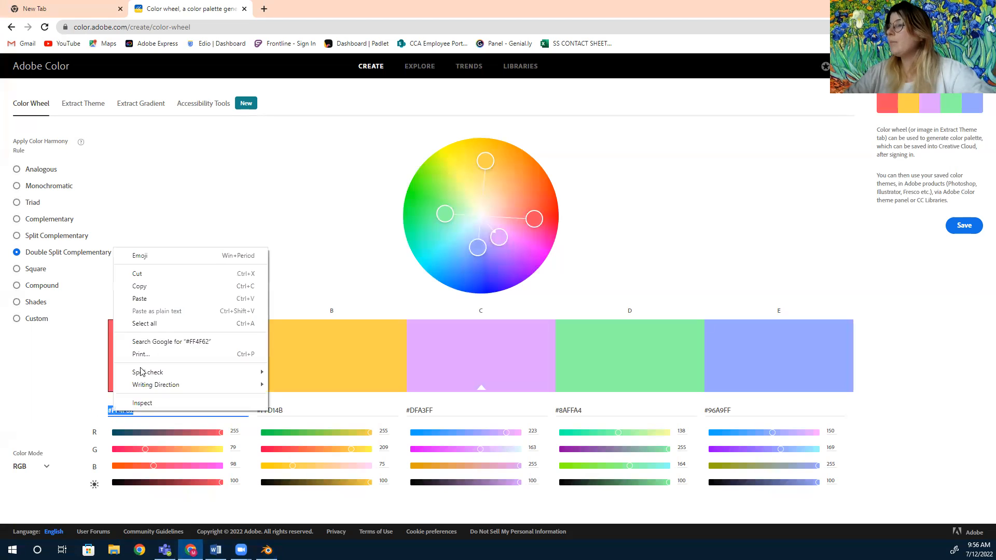
{"action": "left_click", "coordinate": [149, 287]}
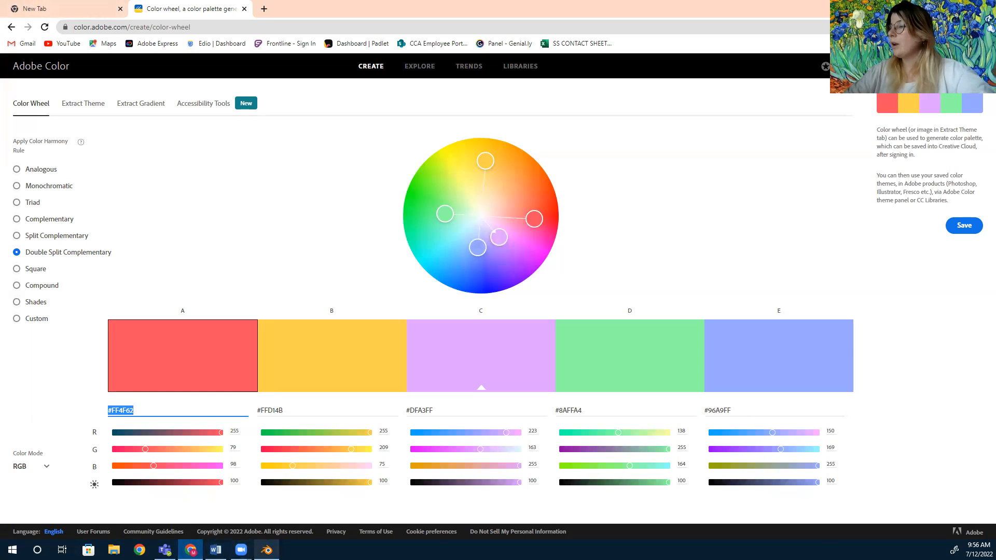
Set the first material's Base Color to hex #FF4F62 using the picker's Hex field.
{"action": "left_click", "coordinate": [267, 550]}
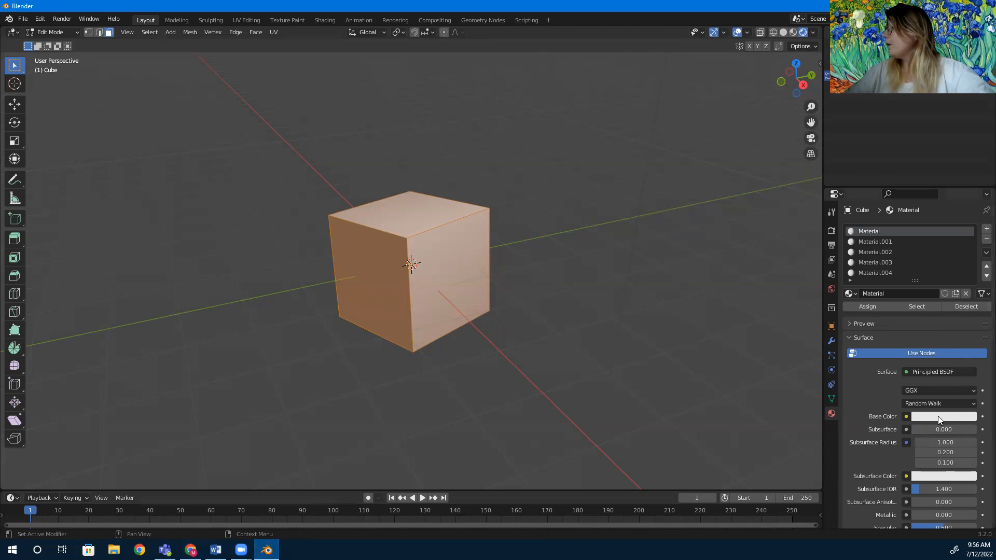
{"action": "left_click", "coordinate": [938, 416]}
{"action": "left_click", "coordinate": [960, 354]}
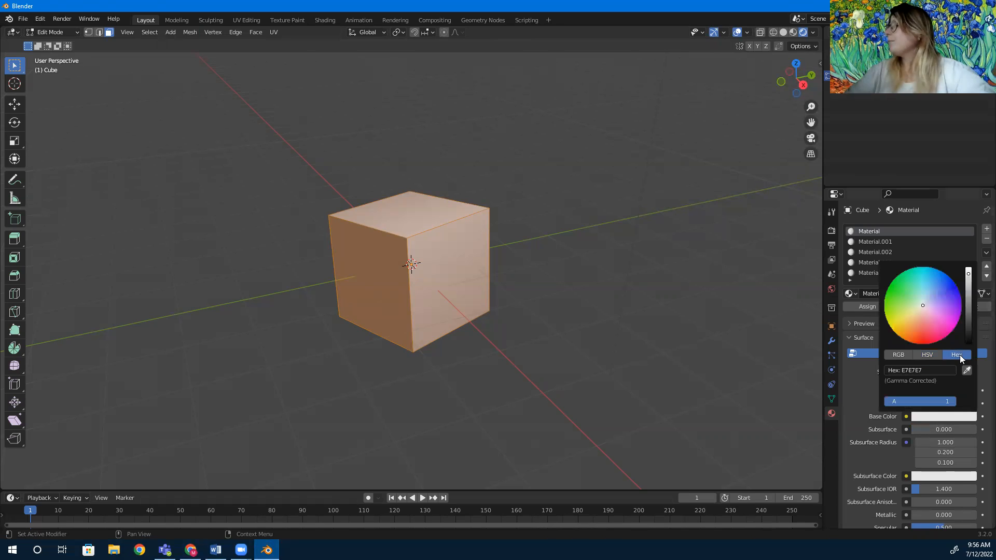
{"action": "left_click", "coordinate": [913, 370]}
{"action": "key", "text": "ctrl+v"}
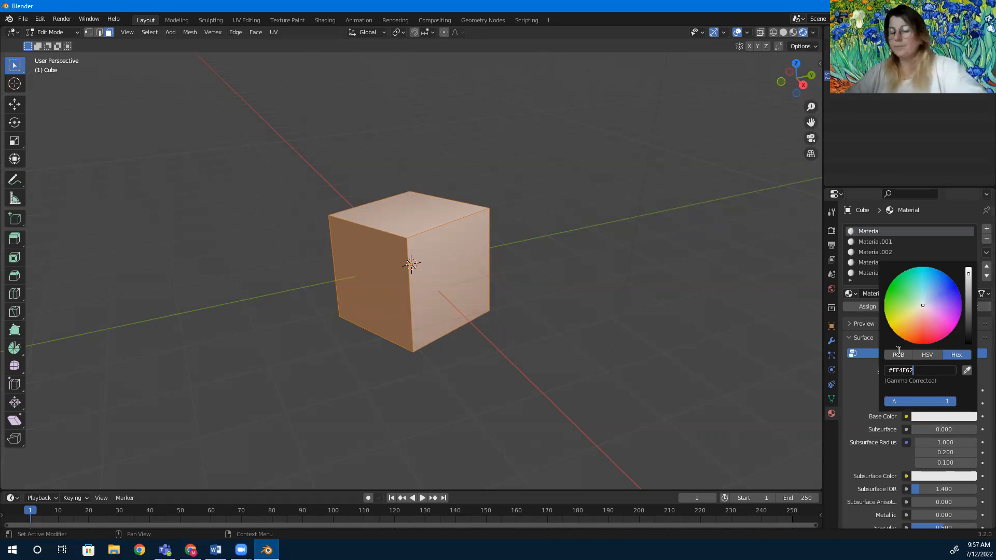
{"action": "key", "text": "Return"}
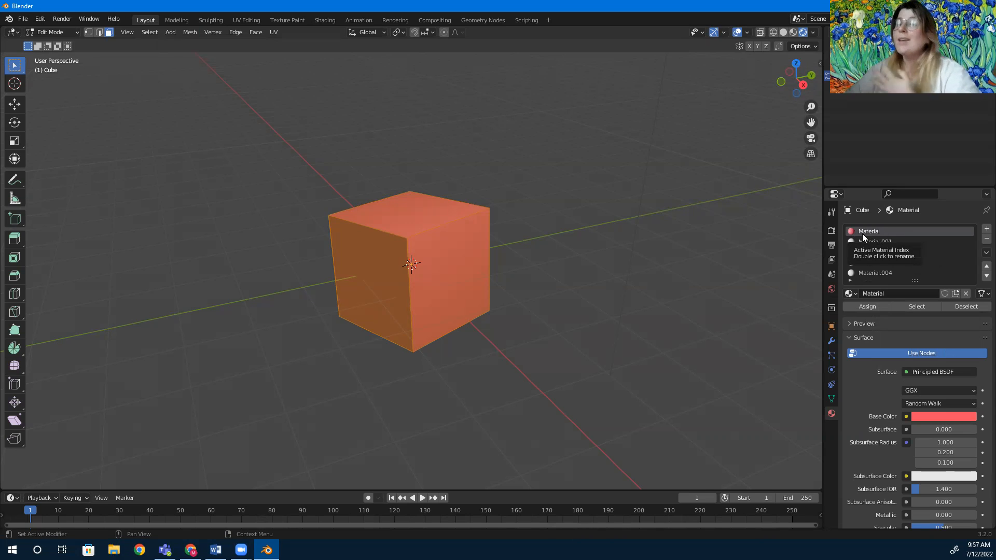
Select the Material.001 slot and copy the second palette color's hex code #FFD14B in Adobe Color.
{"action": "left_click", "coordinate": [865, 242]}
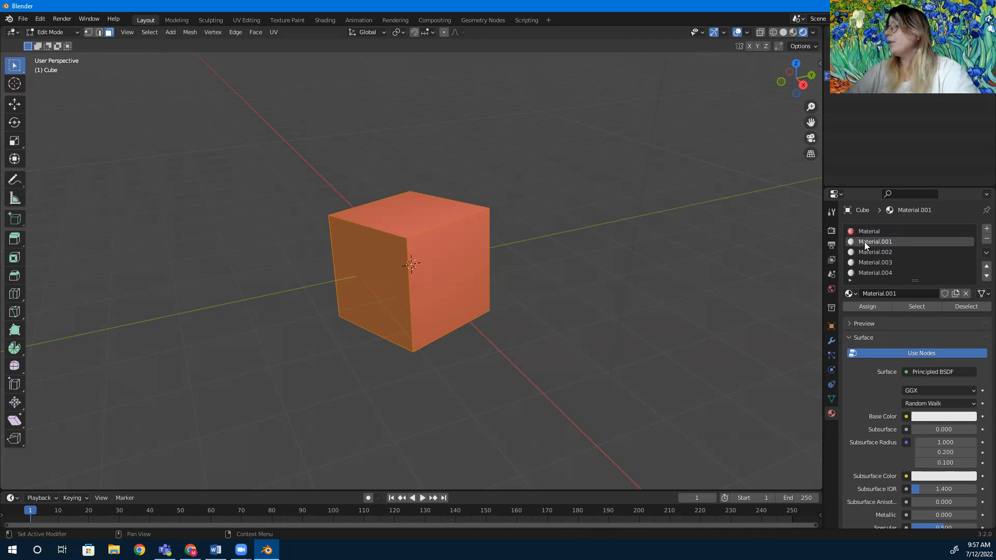
{"action": "left_click", "coordinate": [190, 550]}
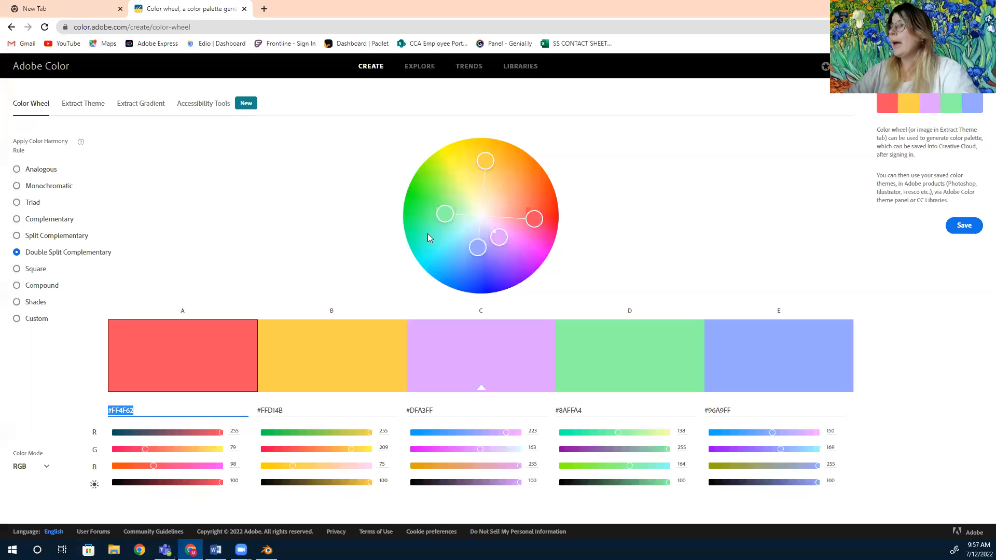
{"action": "left_click_drag", "start_coordinate": [283, 410], "coordinate": [258, 411]}
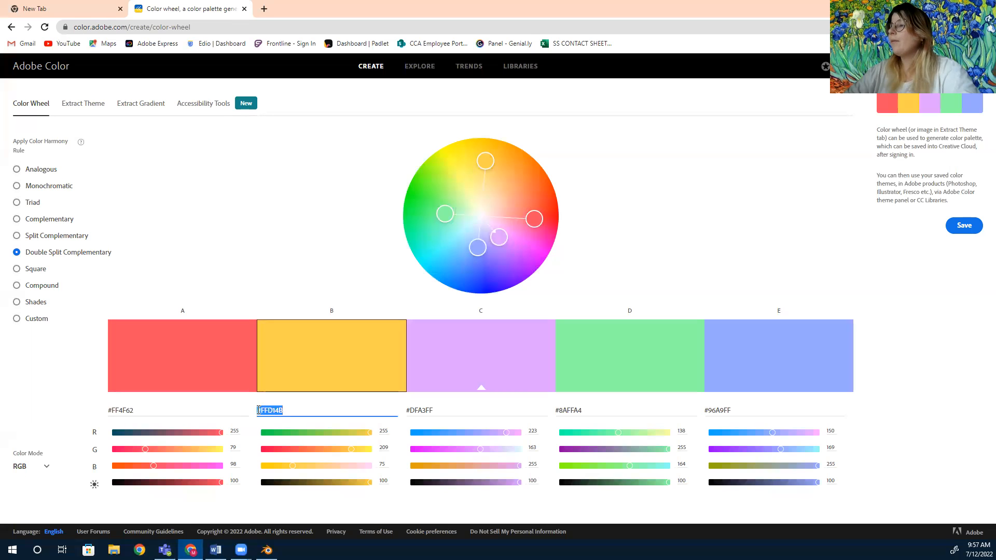
{"action": "right_click", "coordinate": [263, 410]}
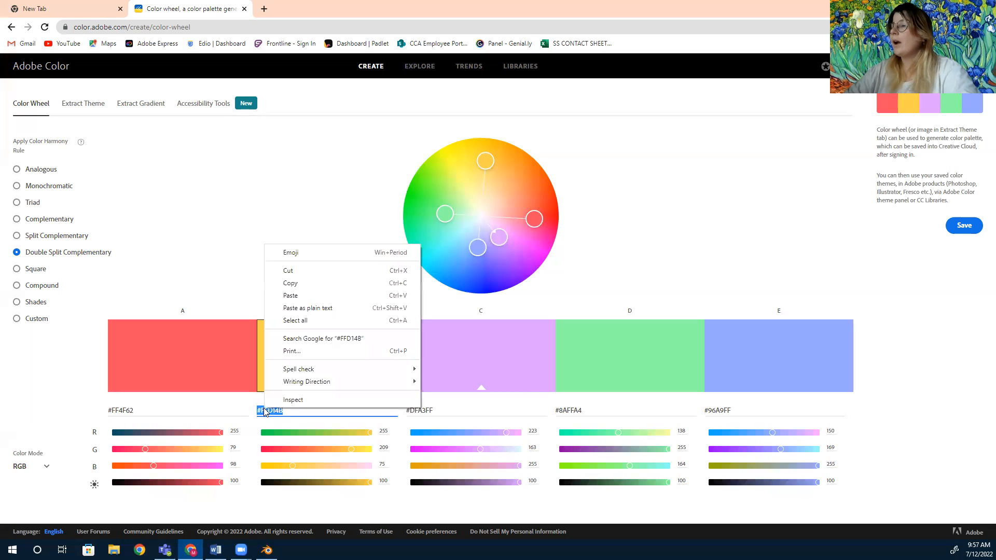
{"action": "left_click", "coordinate": [291, 283]}
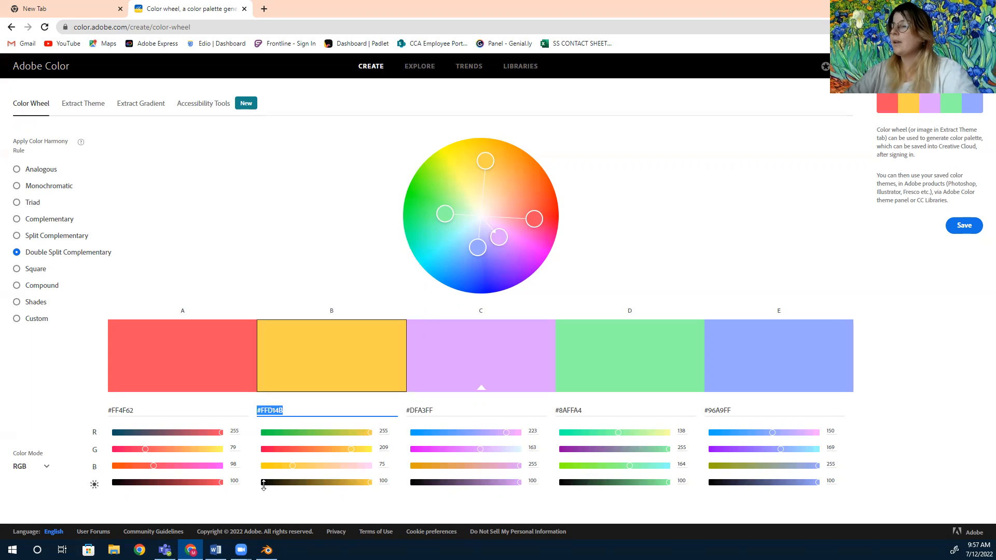
Set the Material.001 slot's Base Color to hex #FFD14B using the picker's Hex field.
{"action": "left_click", "coordinate": [267, 550]}
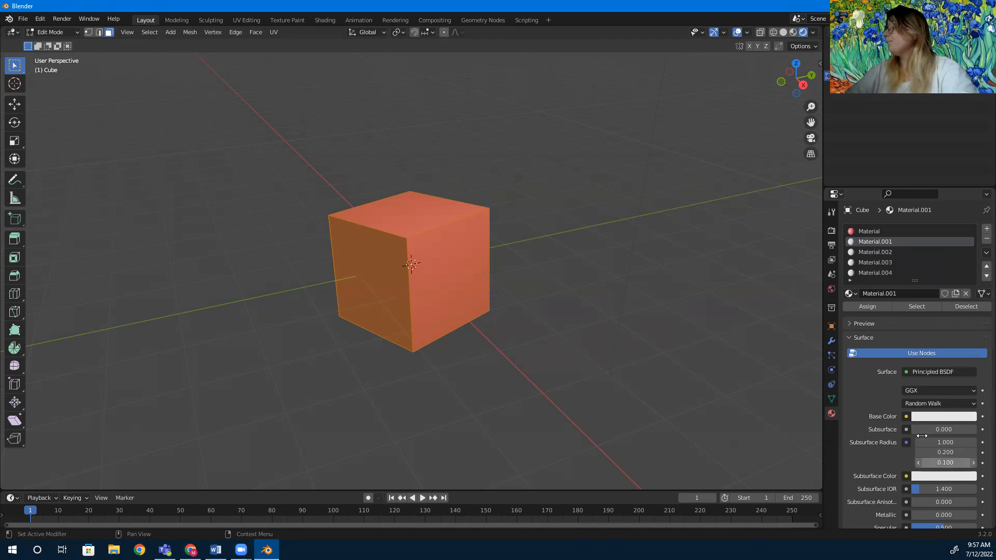
{"action": "left_click", "coordinate": [919, 416]}
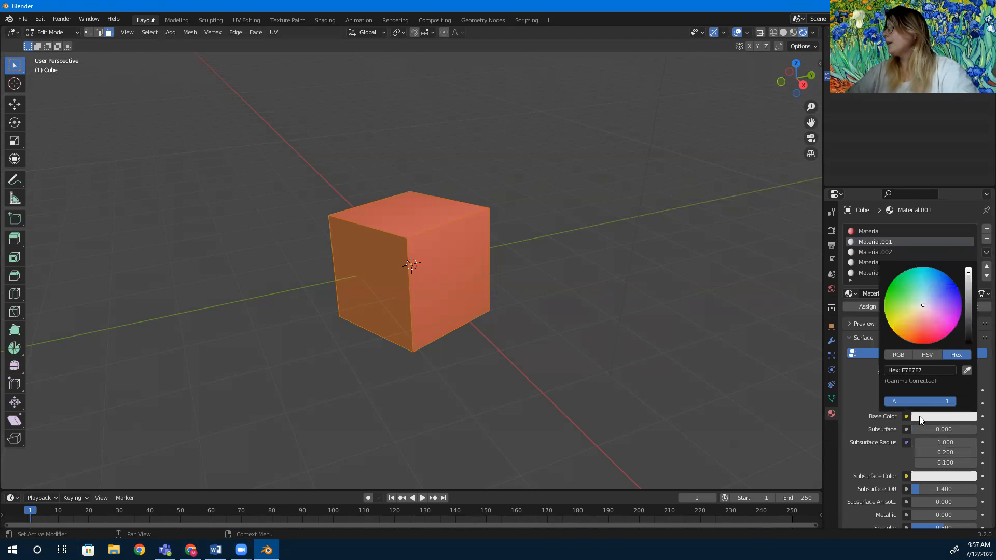
{"action": "left_click", "coordinate": [918, 368]}
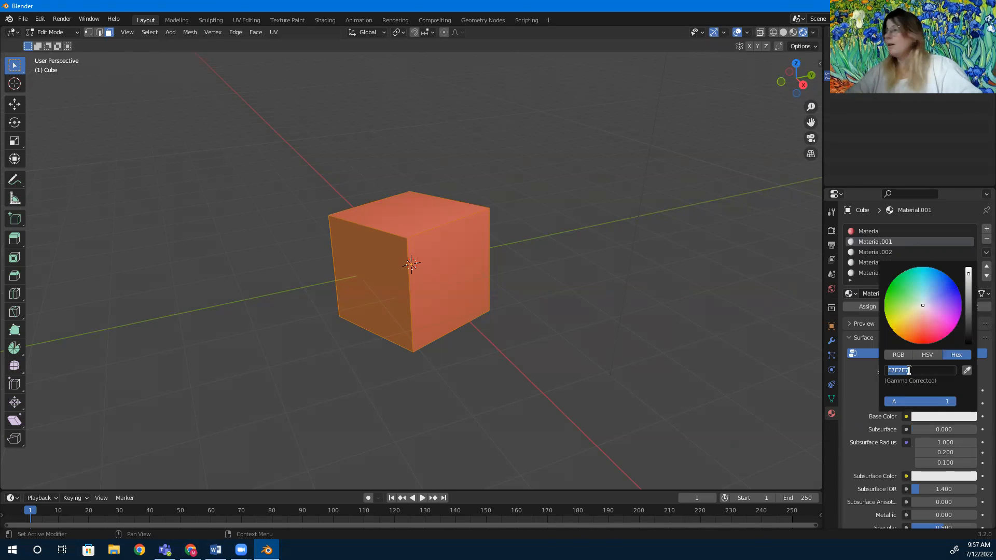
{"action": "left_click", "coordinate": [909, 370]}
{"action": "double_click", "coordinate": [908, 370]}
{"action": "key", "text": "ctrl+v"}
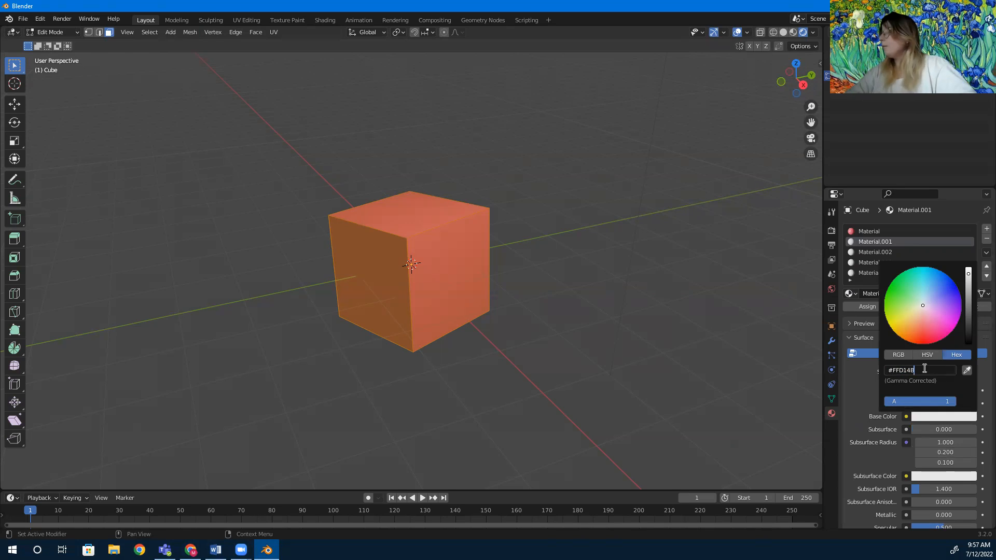
{"action": "key", "text": "Return"}
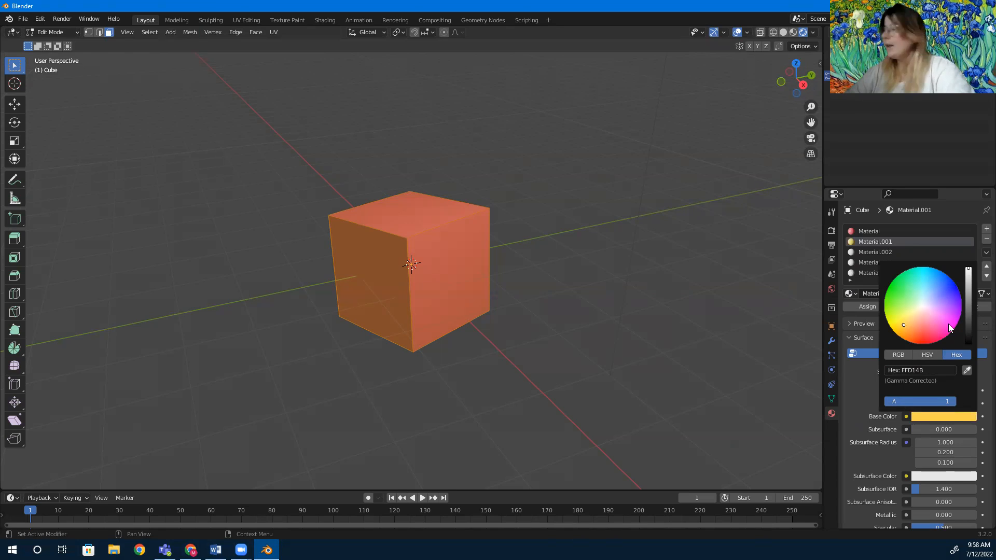
{"action": "left_click", "coordinate": [942, 370]}
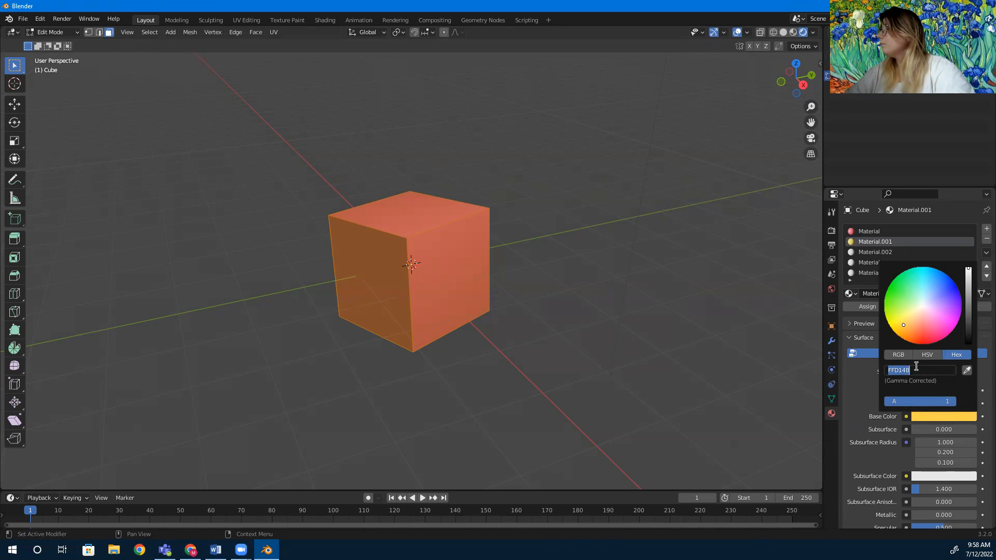
{"action": "key", "text": "ctrl+v"}
{"action": "key", "text": "Return"}
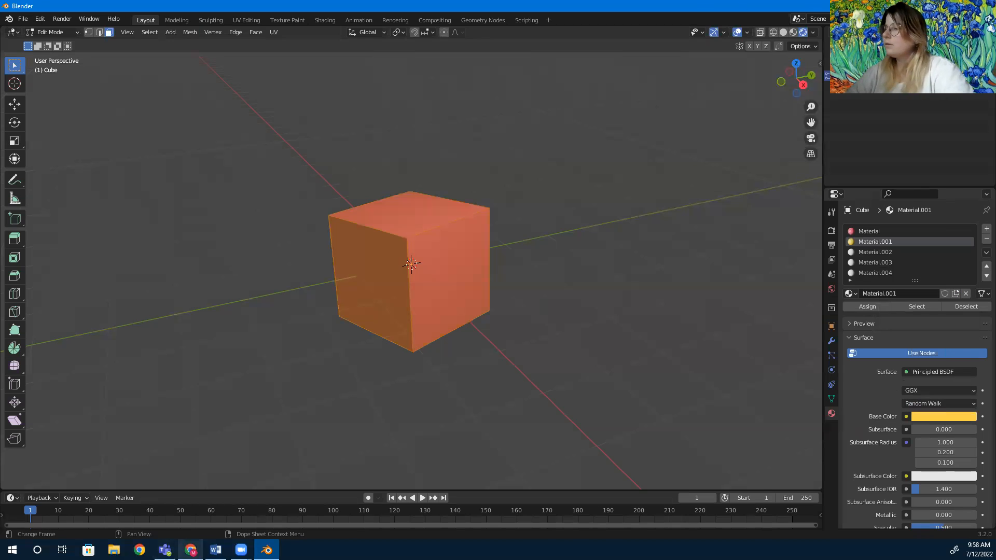
Select the Material.002 slot and copy the third palette color's hex code #DFA3FF in Adobe Color.
{"action": "left_click", "coordinate": [191, 550]}
{"action": "left_click", "coordinate": [273, 411]}
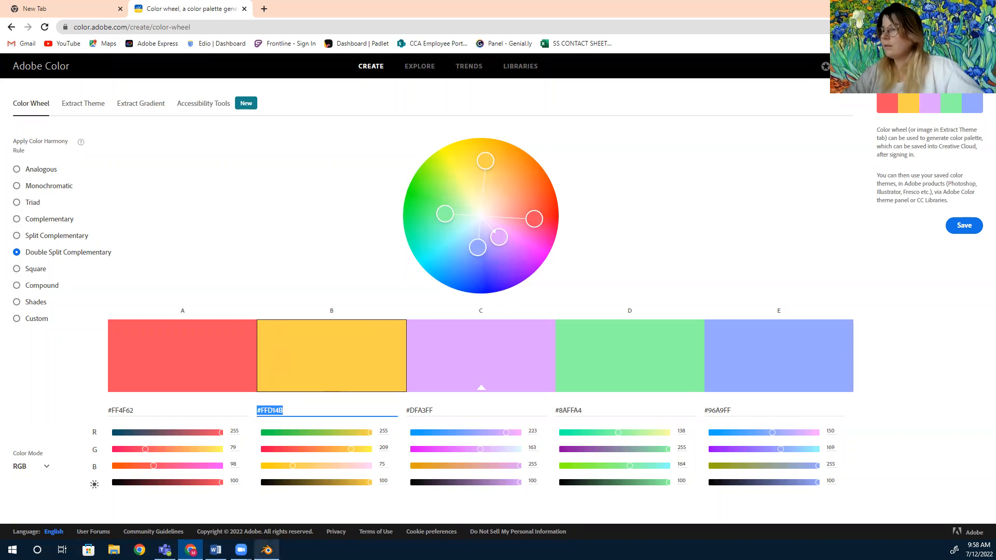
{"action": "left_click", "coordinate": [267, 550]}
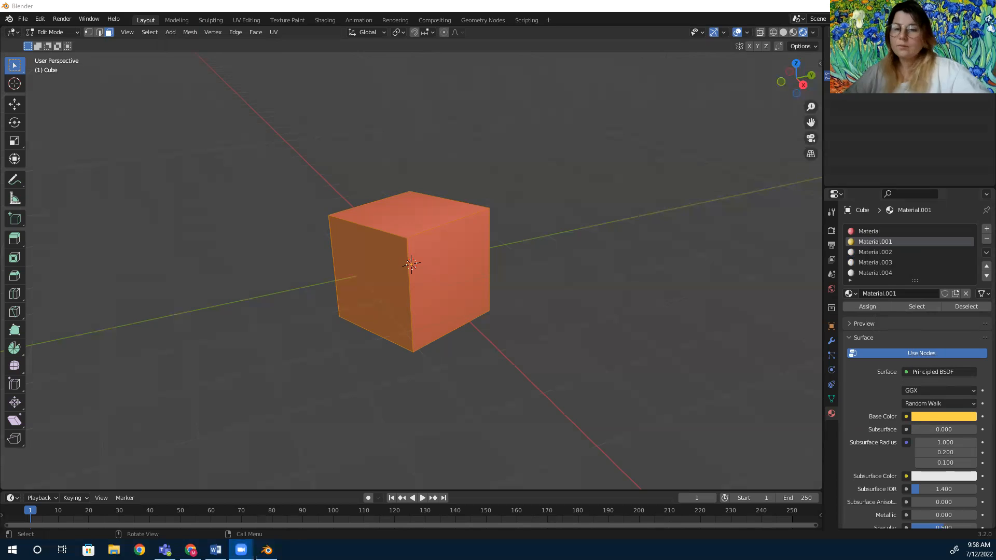
{"action": "left_click", "coordinate": [861, 253]}
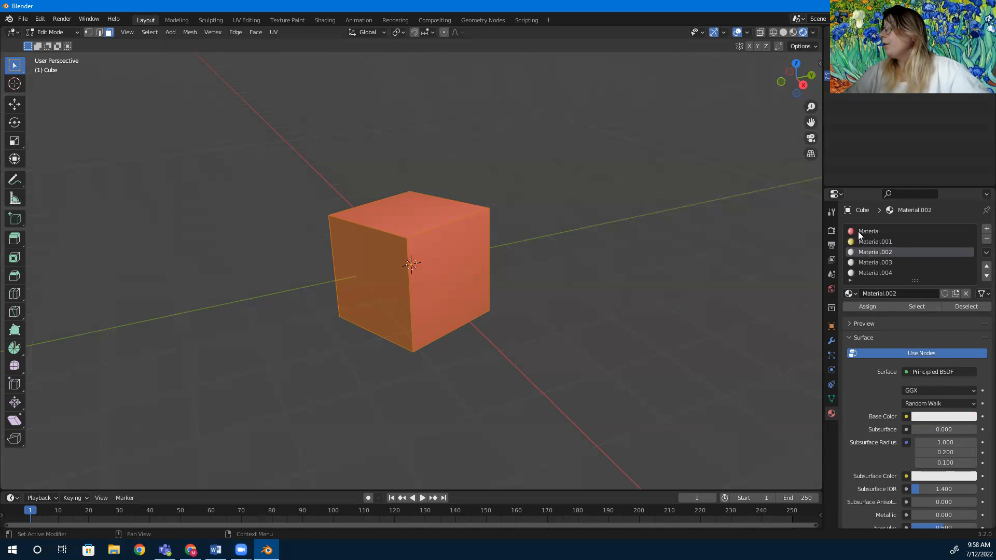
{"action": "left_click", "coordinate": [189, 550]}
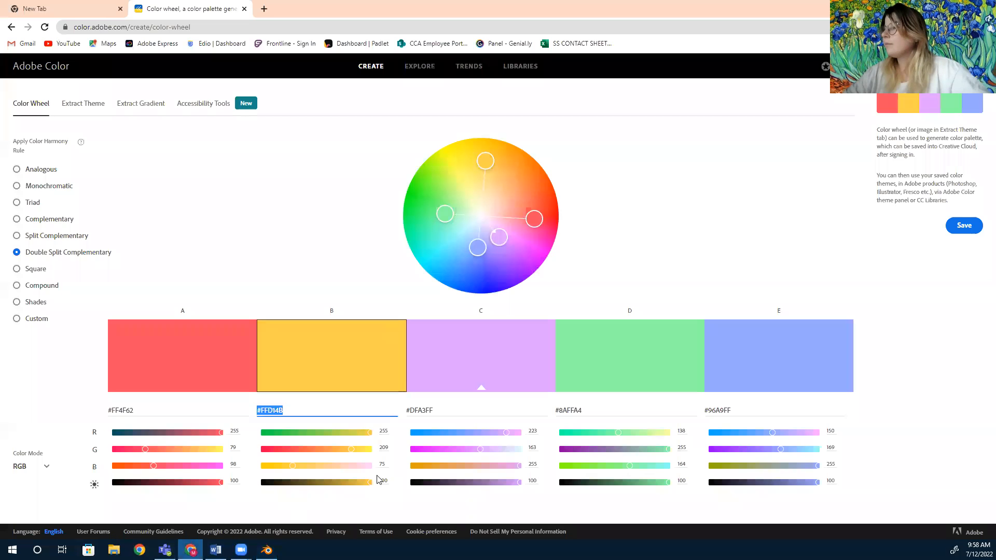
{"action": "left_click", "coordinate": [442, 410]}
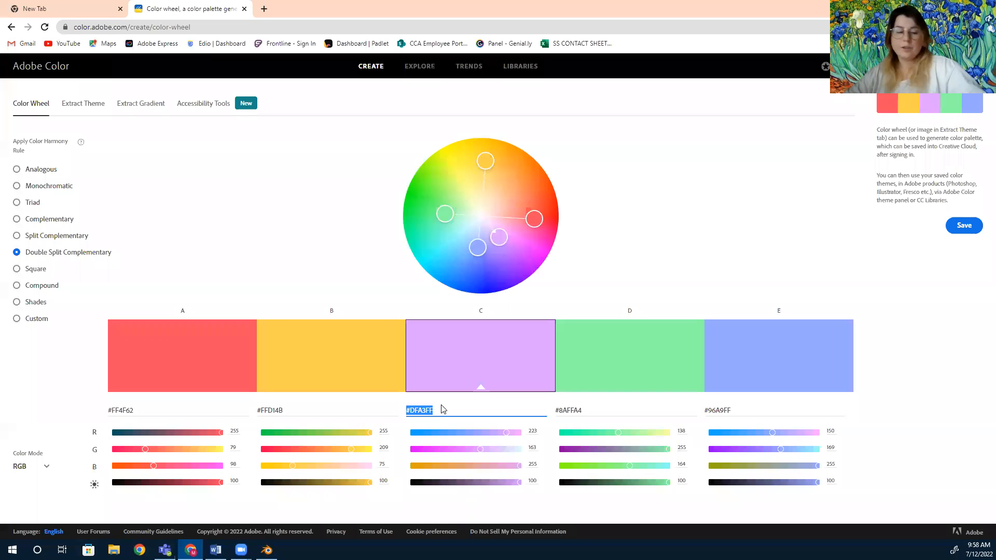
Set the Material.002 slot's Base Color to hex #DFA3FF using the picker's Hex field.
{"action": "left_click", "coordinate": [267, 550]}
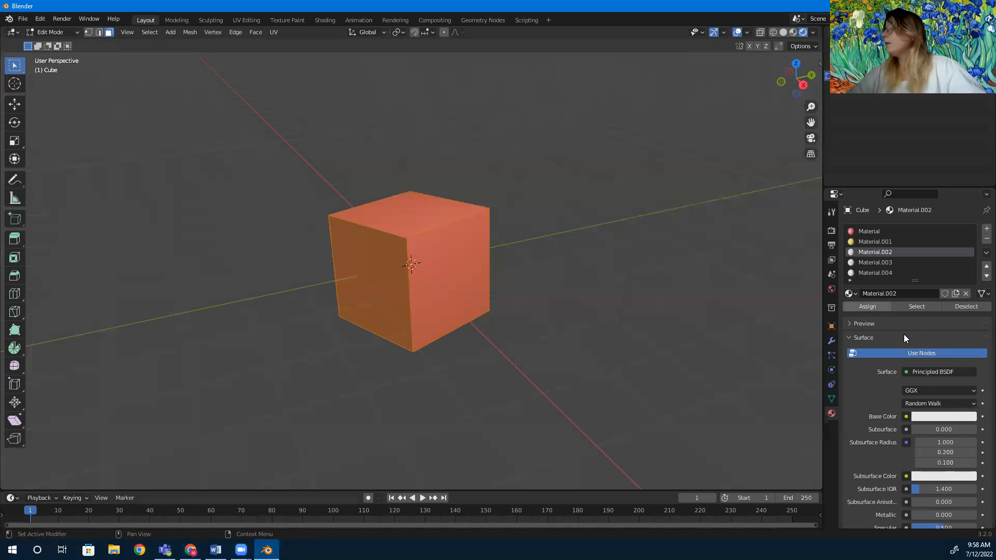
{"action": "left_click", "coordinate": [921, 418]}
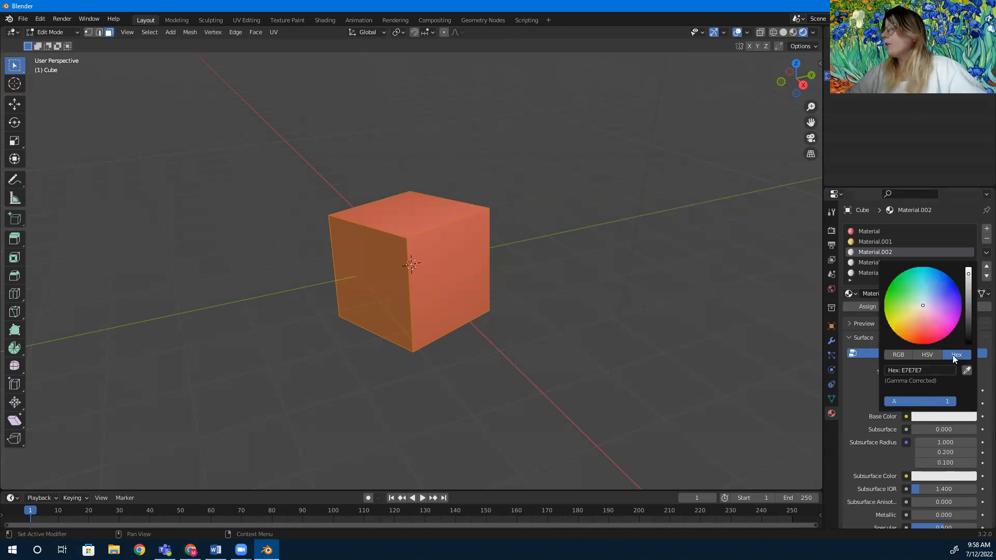
{"action": "left_click", "coordinate": [906, 369]}
{"action": "left_click_drag", "start_coordinate": [913, 369], "coordinate": [879, 369]}
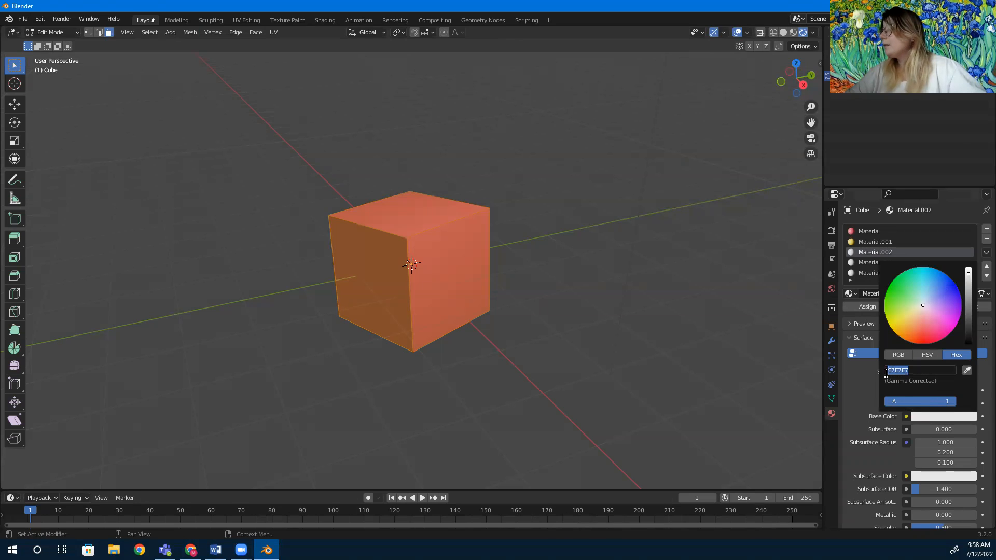
{"action": "key", "text": "ctrl+v"}
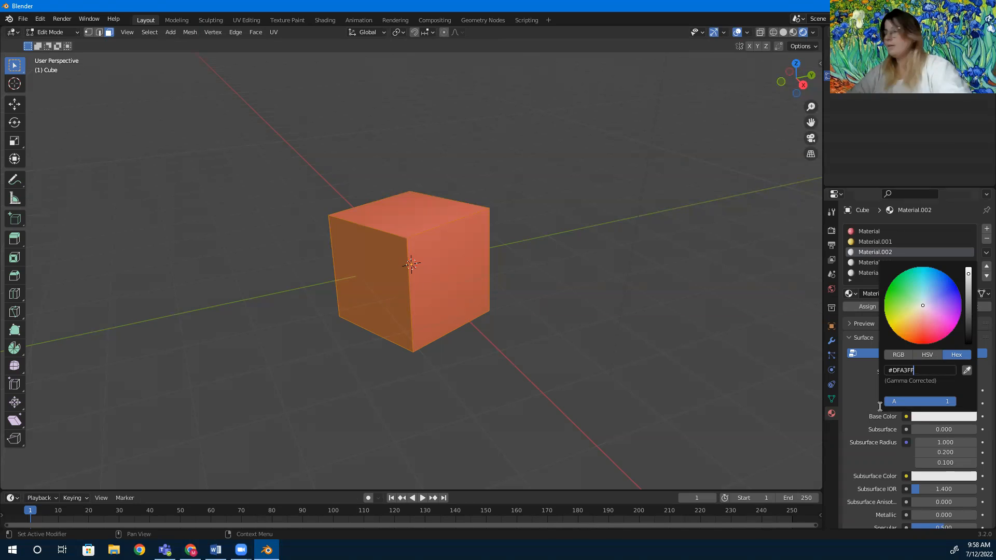
{"action": "key", "text": "Return"}
{"action": "left_click", "coordinate": [860, 393]}
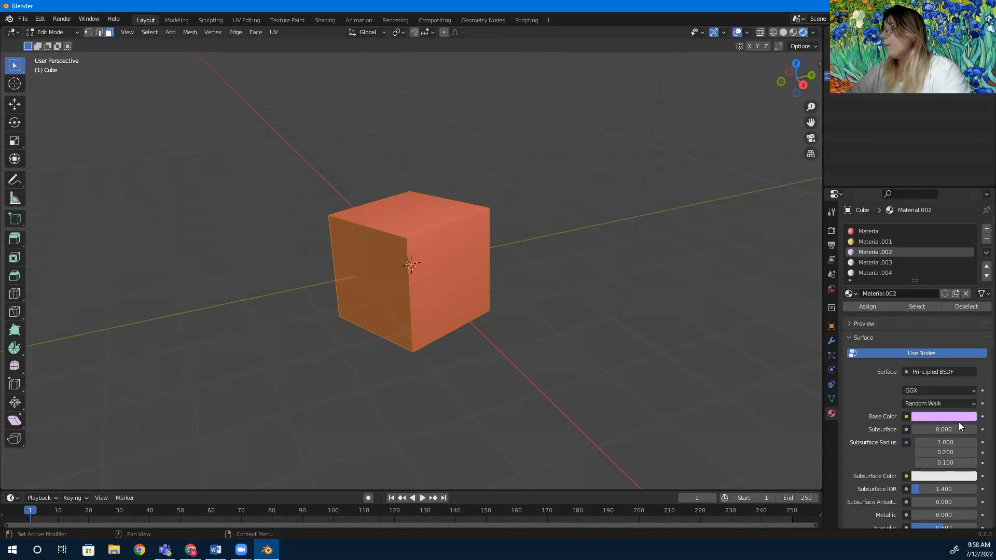
Select the Material.003 slot and copy the fourth palette color's hex code #8AFFA4 in Adobe Color.
{"action": "left_click", "coordinate": [880, 261]}
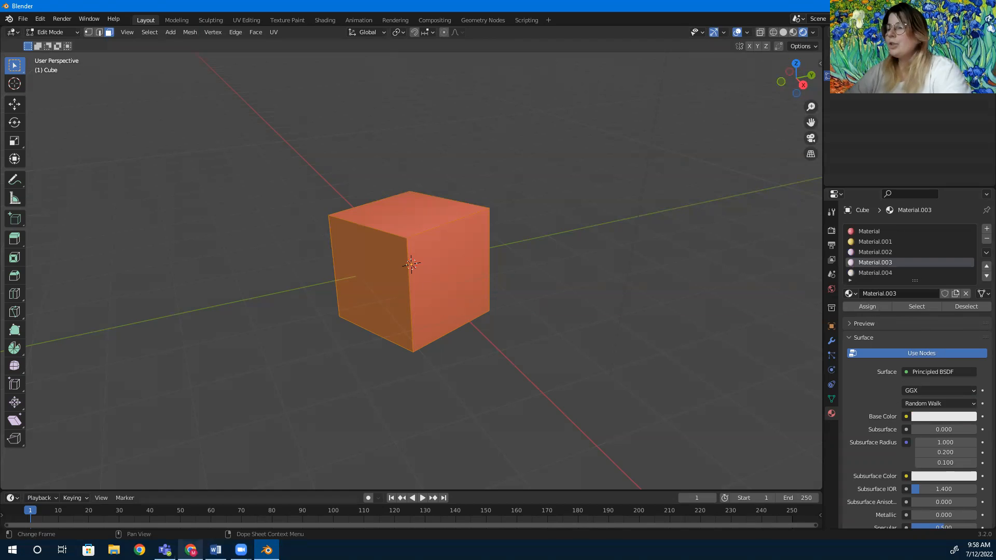
{"action": "left_click", "coordinate": [191, 550]}
{"action": "left_click", "coordinate": [571, 411]}
{"action": "key", "text": "ctrl+c"}
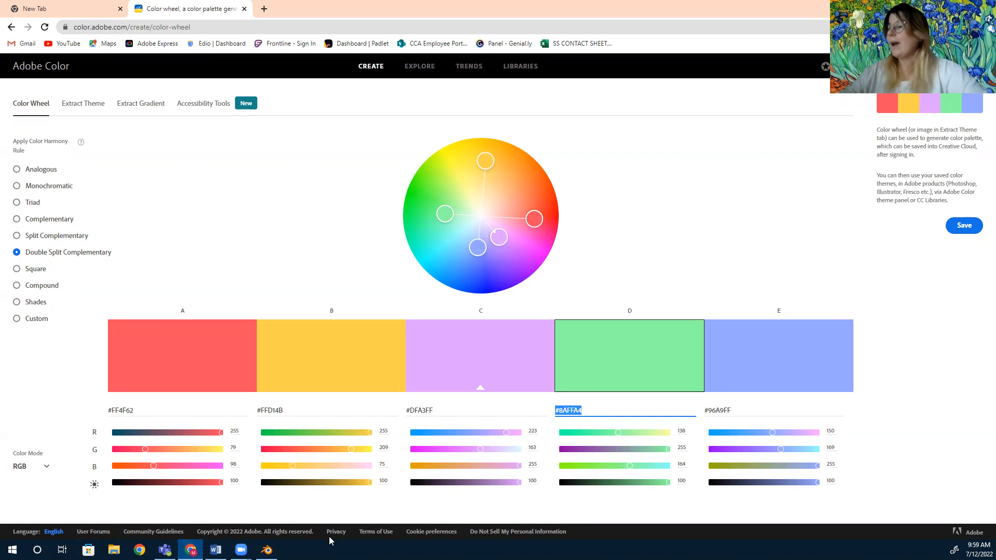
Set the Material.003 slot's Base Color to hex #8AFFA4 using the picker's Hex field.
{"action": "left_click", "coordinate": [267, 550]}
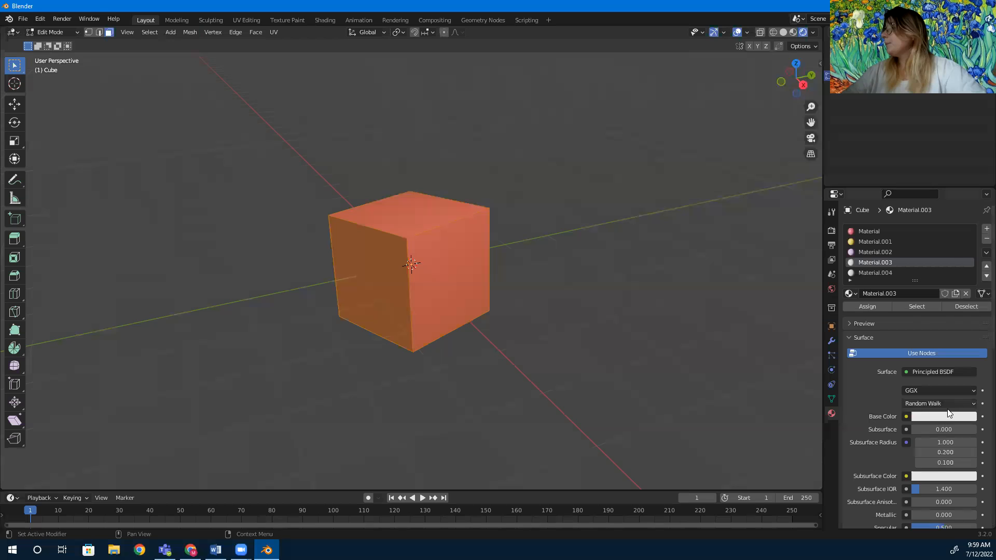
{"action": "left_click", "coordinate": [934, 418]}
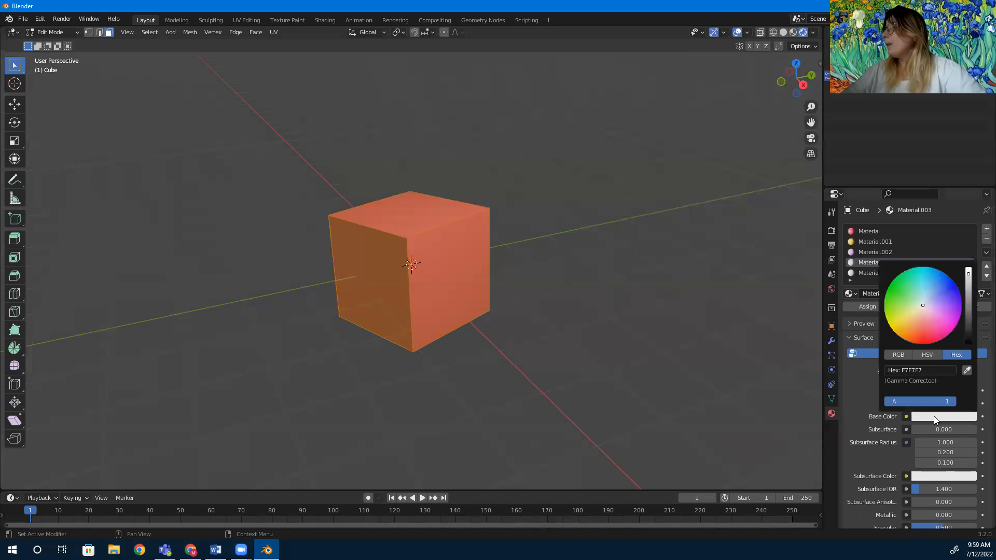
{"action": "left_click", "coordinate": [906, 369]}
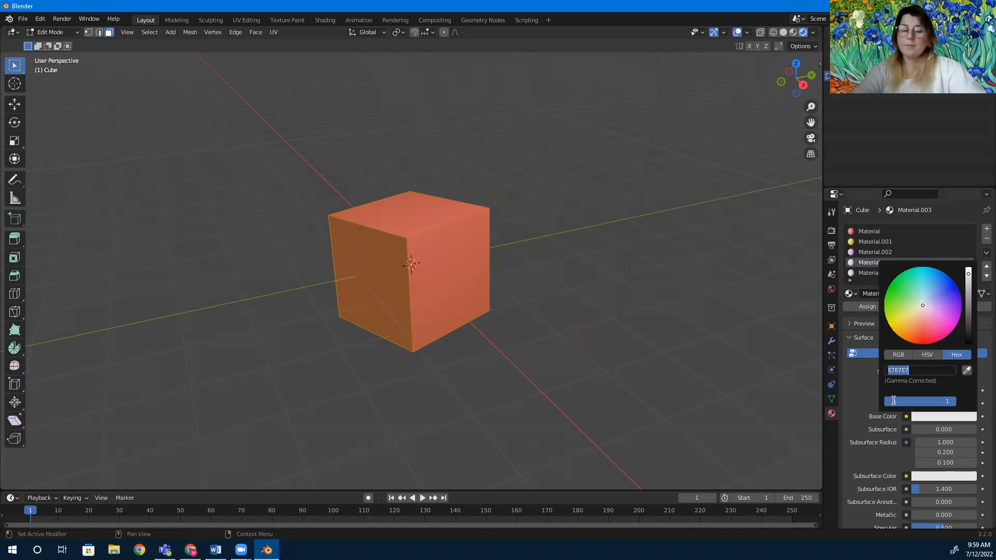
{"action": "key", "text": "ctrl+v"}
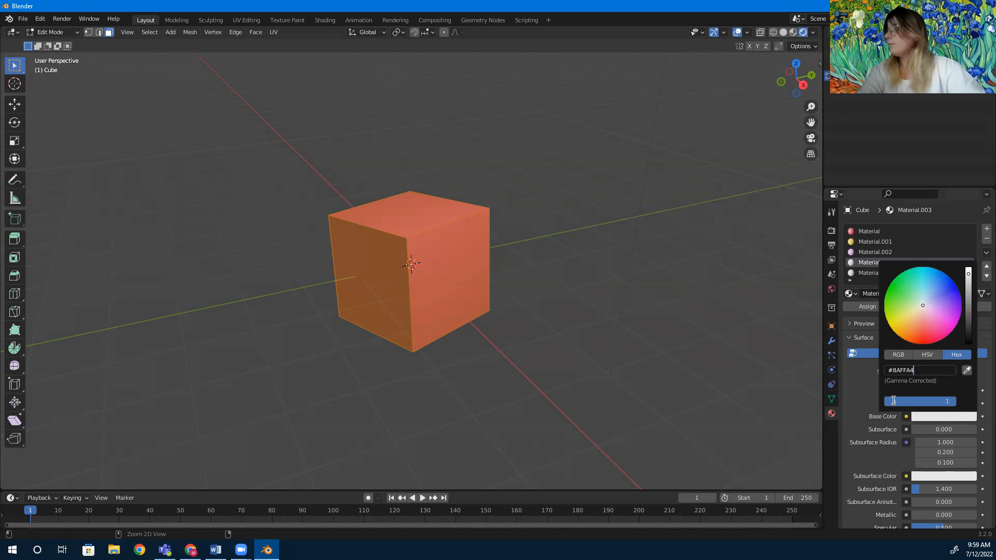
{"action": "key", "text": "Return"}
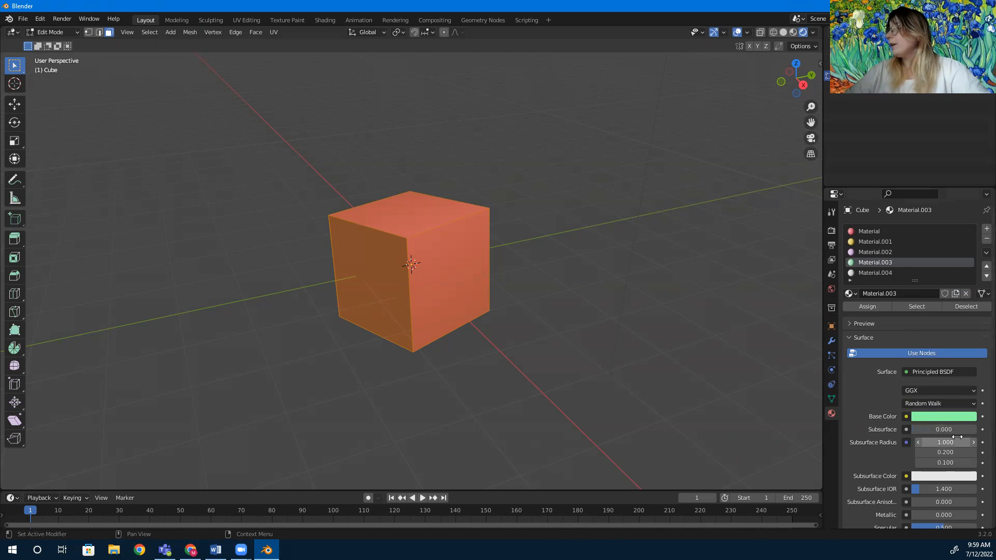
Select the Material.004 slot and copy the fifth palette color's hex code #96A9FF in Adobe Color.
{"action": "left_click", "coordinate": [877, 273]}
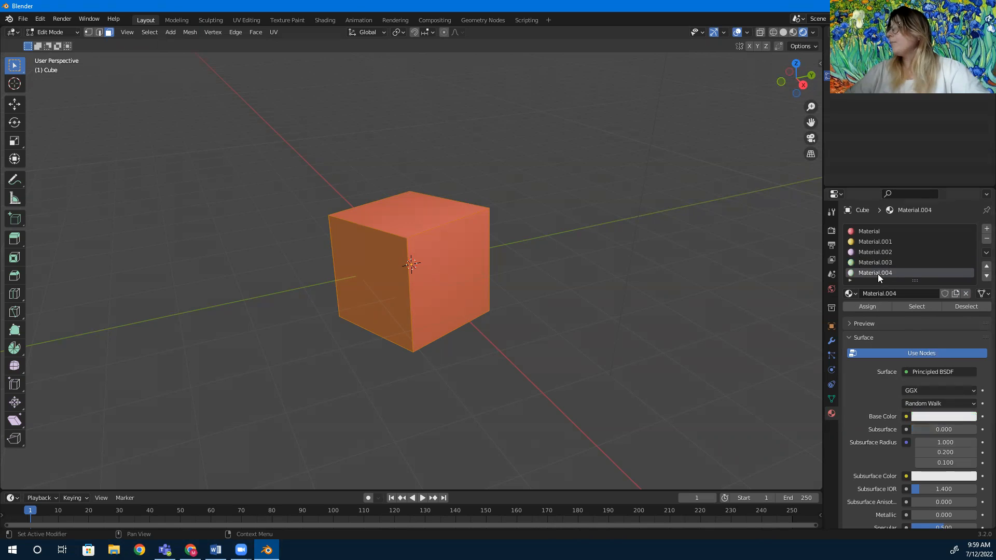
{"action": "mouse_move", "coordinate": [190, 550]}
{"action": "left_click", "coordinate": [189, 501]}
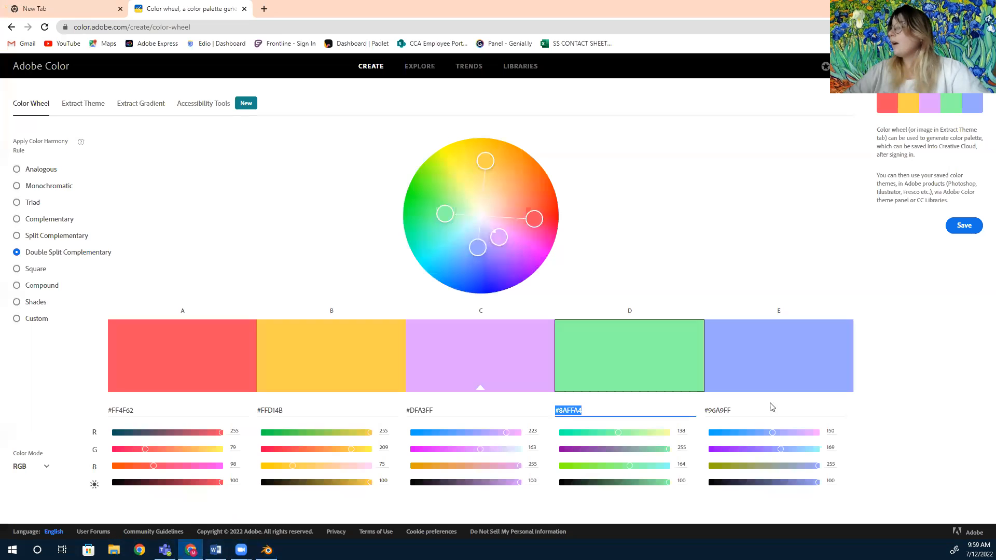
{"action": "double_click", "coordinate": [716, 410]}
{"action": "left_click_drag", "start_coordinate": [707, 410], "coordinate": [702, 412]}
{"action": "key", "text": "ctrl+c"}
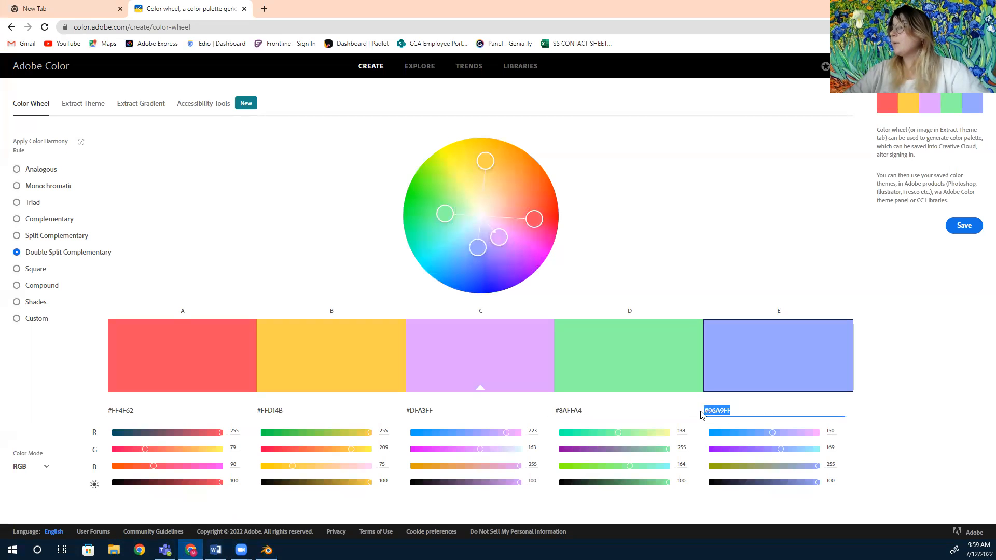
Set the Material.004 slot's Base Color to hex #96A9FF using the picker's Hex field.
{"action": "left_click", "coordinate": [267, 550]}
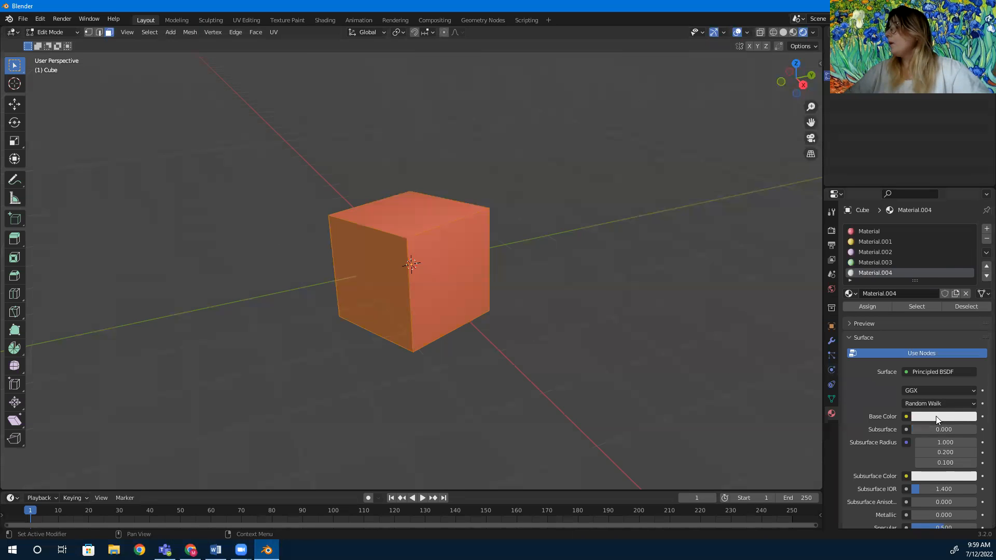
{"action": "left_click", "coordinate": [936, 416]}
{"action": "left_click", "coordinate": [907, 369]}
{"action": "key", "text": "ctrl+v"}
{"action": "key", "text": "Return"}
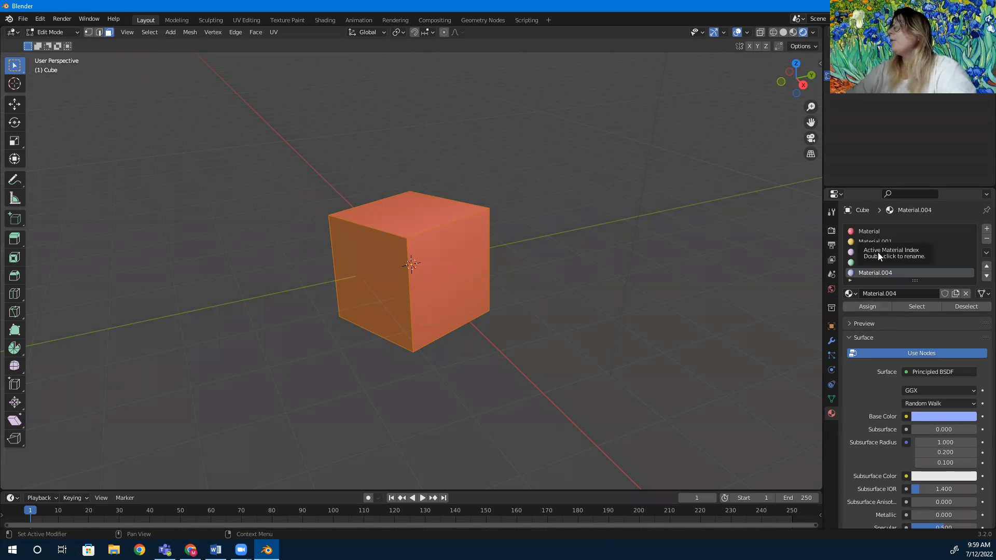
{"action": "left_click", "coordinate": [191, 550]}
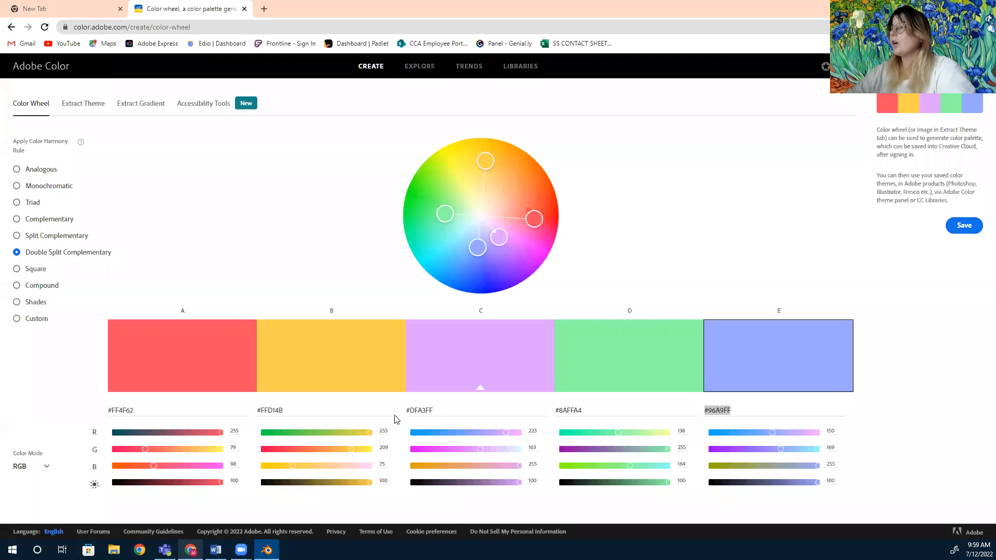
{"action": "left_click", "coordinate": [267, 550]}
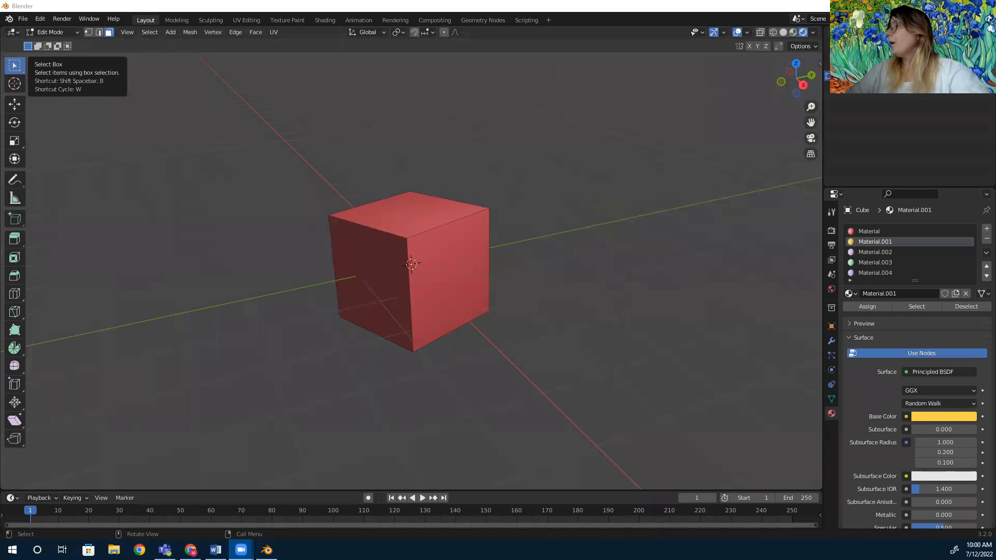
{"action": "left_click", "coordinate": [908, 232]}
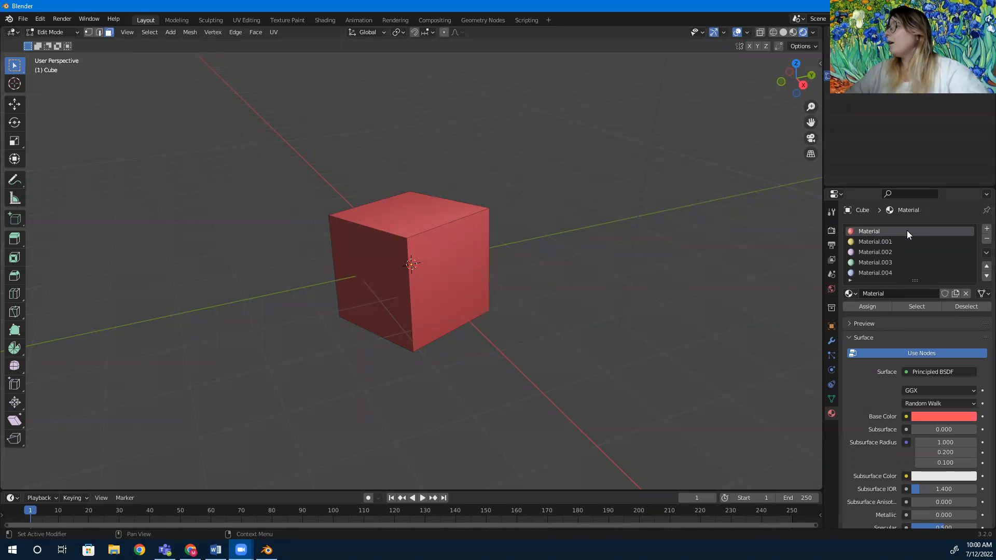
{"action": "left_click", "coordinate": [890, 238]}
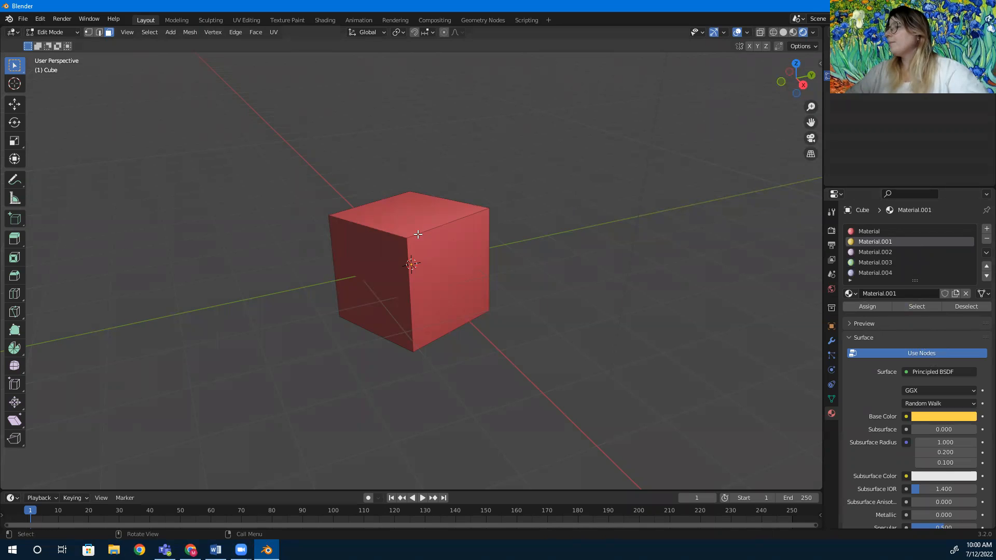
Select the cube's right face and assign the Material.001 slot to it.
{"action": "left_click", "coordinate": [448, 263]}
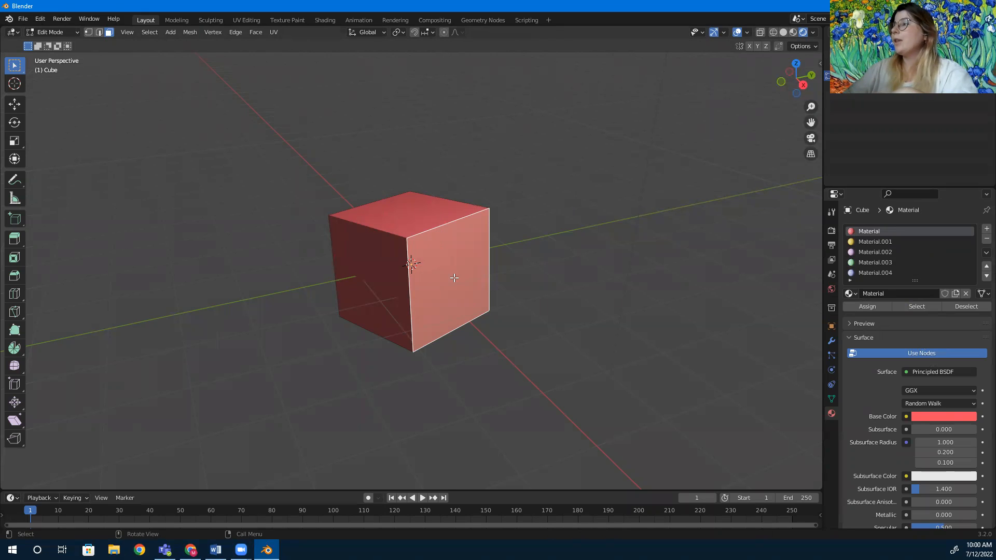
{"action": "left_click", "coordinate": [378, 281]}
{"action": "left_click", "coordinate": [411, 203]}
{"action": "left_click", "coordinate": [442, 255]}
{"action": "left_click", "coordinate": [369, 272]}
{"action": "left_click", "coordinate": [452, 266]}
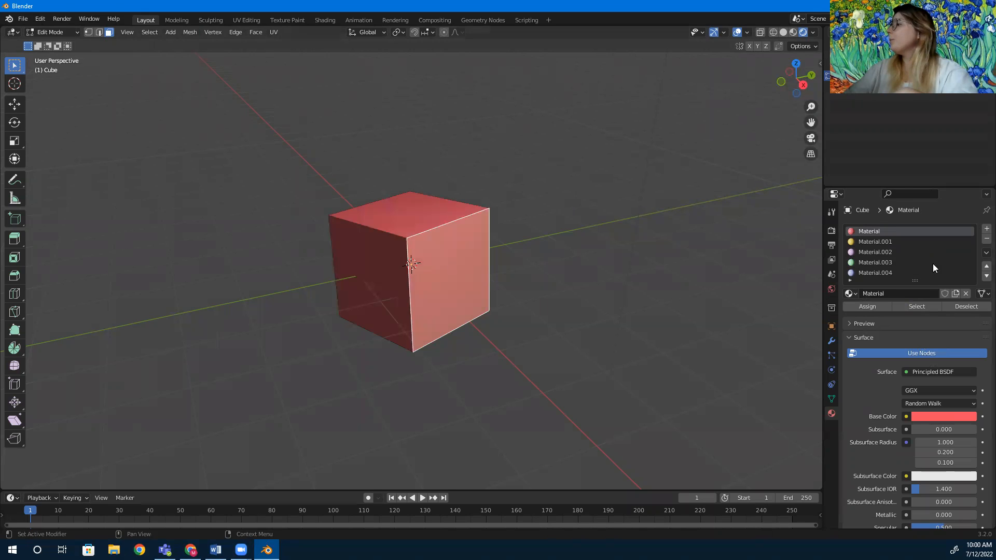
{"action": "left_click", "coordinate": [875, 242]}
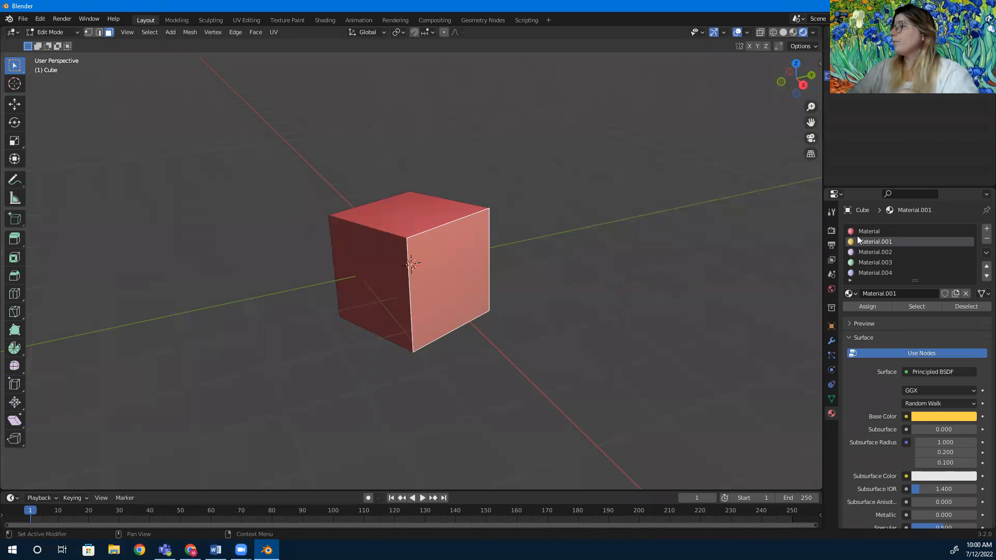
{"action": "left_click", "coordinate": [861, 307]}
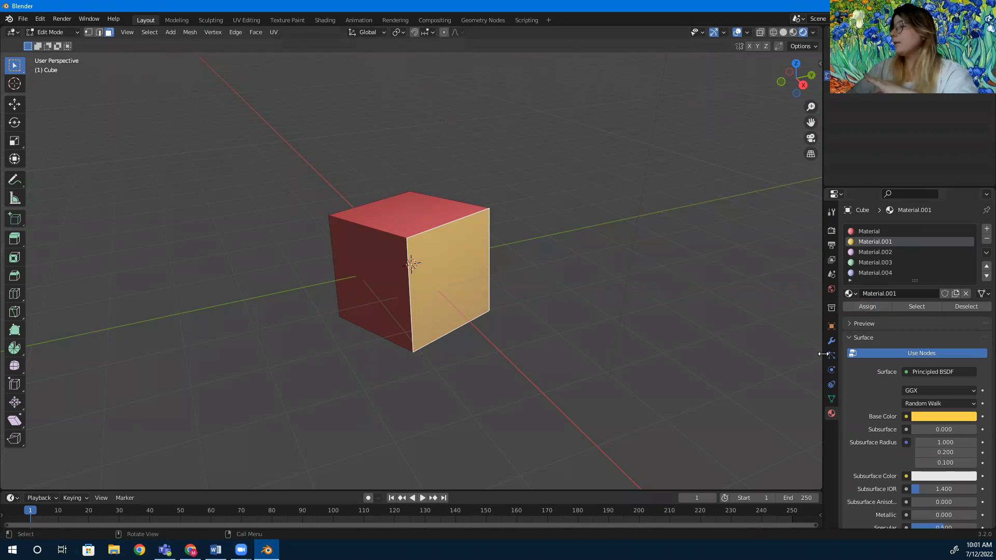
Select the cube's left face and assign the Material.002 slot to it, then deselect.
{"action": "left_click", "coordinate": [882, 252]}
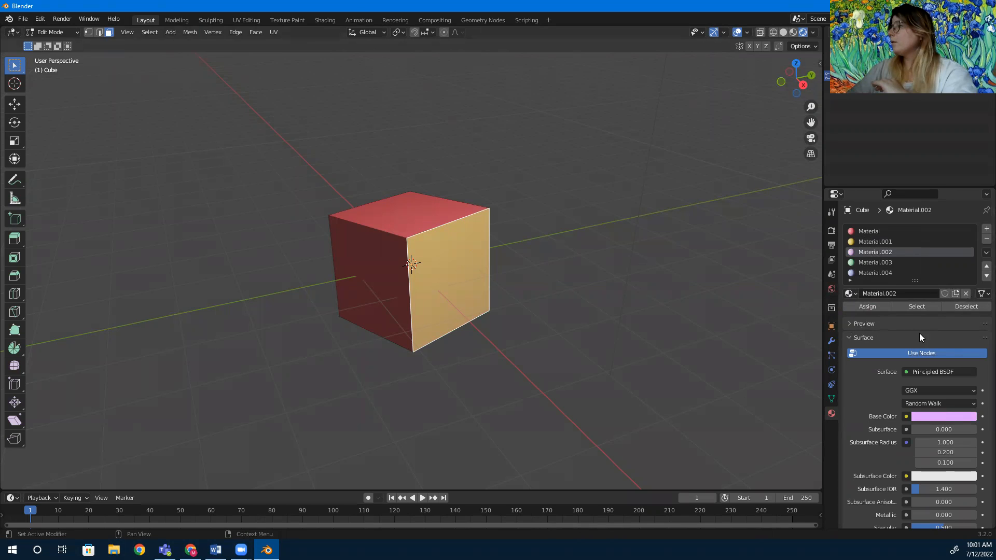
{"action": "left_click", "coordinate": [396, 289]}
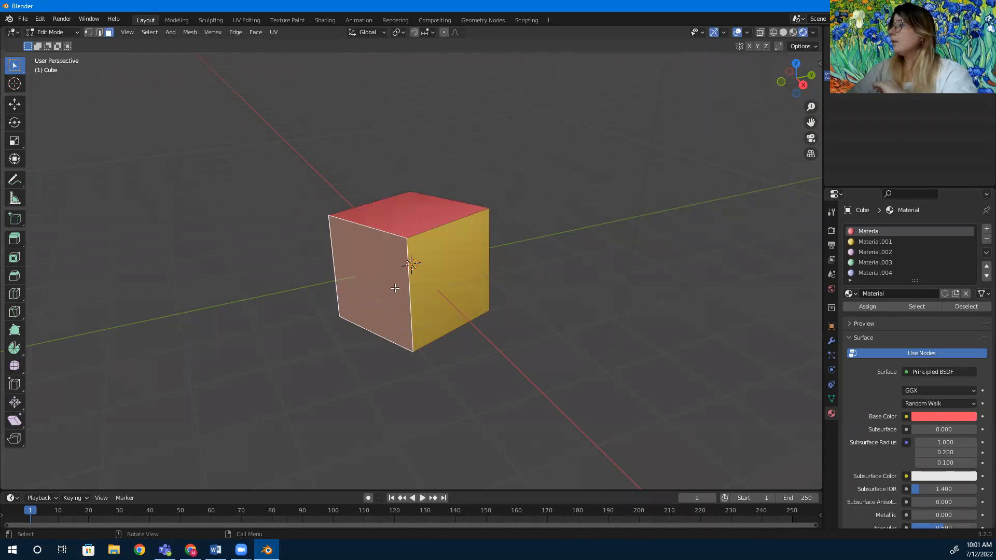
{"action": "left_click", "coordinate": [873, 252]}
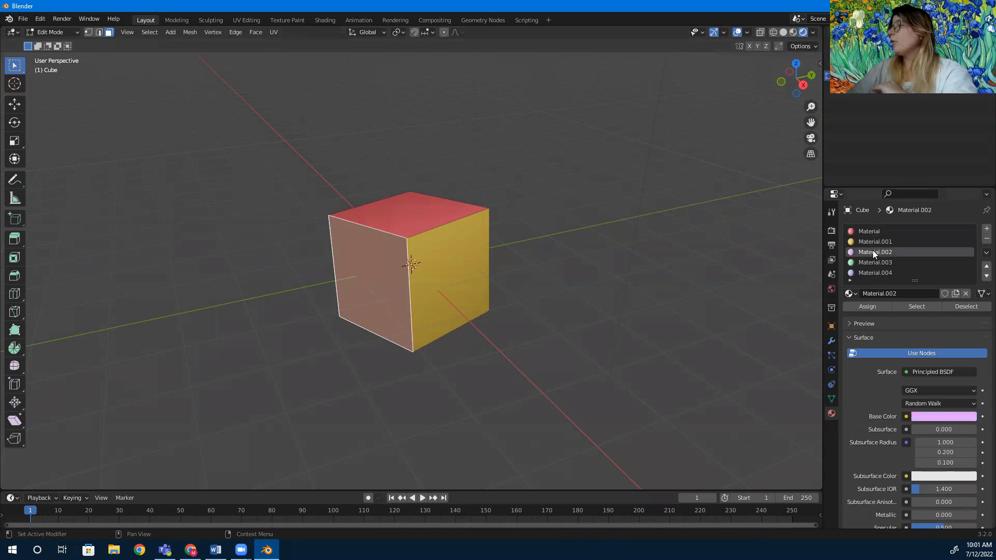
{"action": "left_click", "coordinate": [876, 307]}
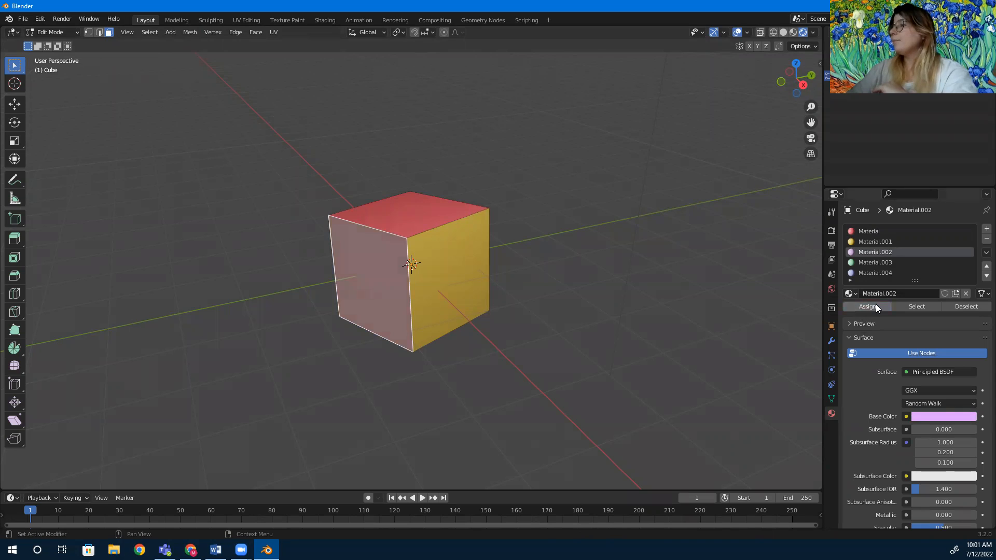
{"action": "left_click", "coordinate": [678, 318]}
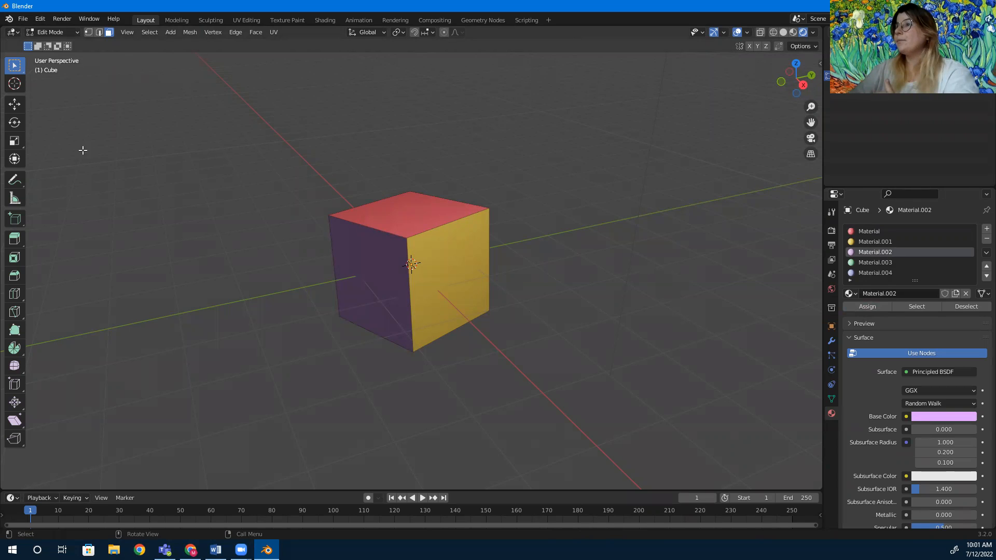
{"action": "left_click", "coordinate": [14, 122]}
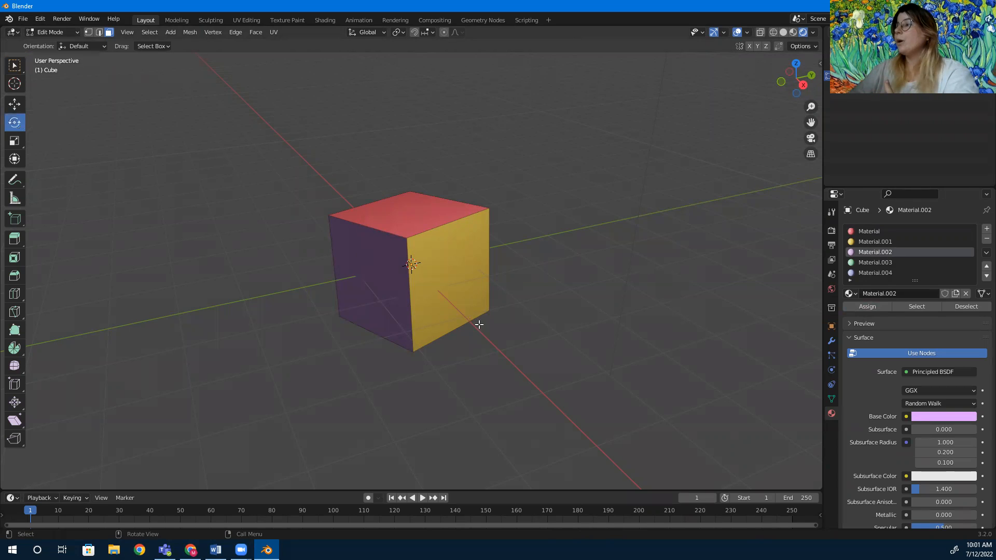
{"action": "left_click", "coordinate": [14, 65]}
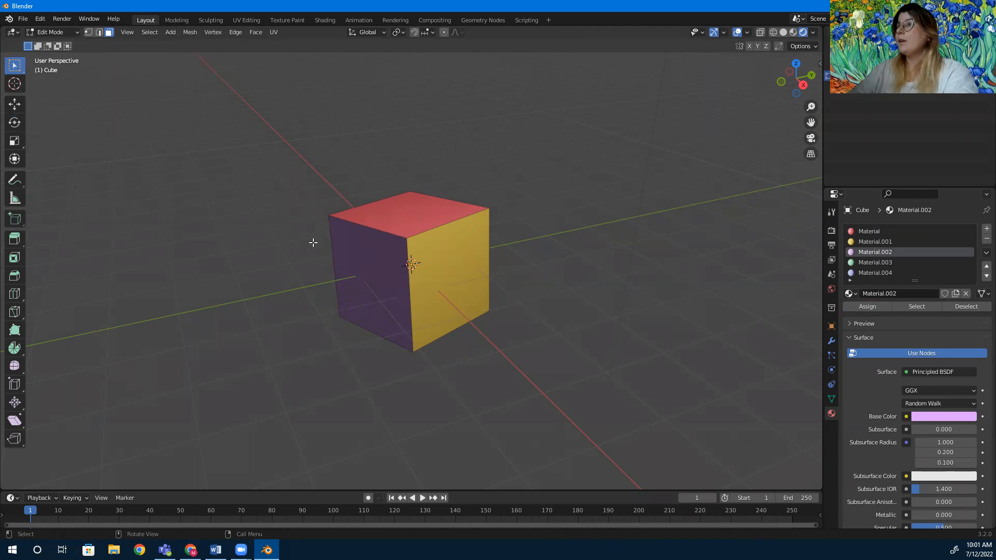
{"action": "left_click", "coordinate": [415, 264]}
{"action": "left_click", "coordinate": [385, 262], "text": "shift"}
{"action": "left_click", "coordinate": [171, 142]}
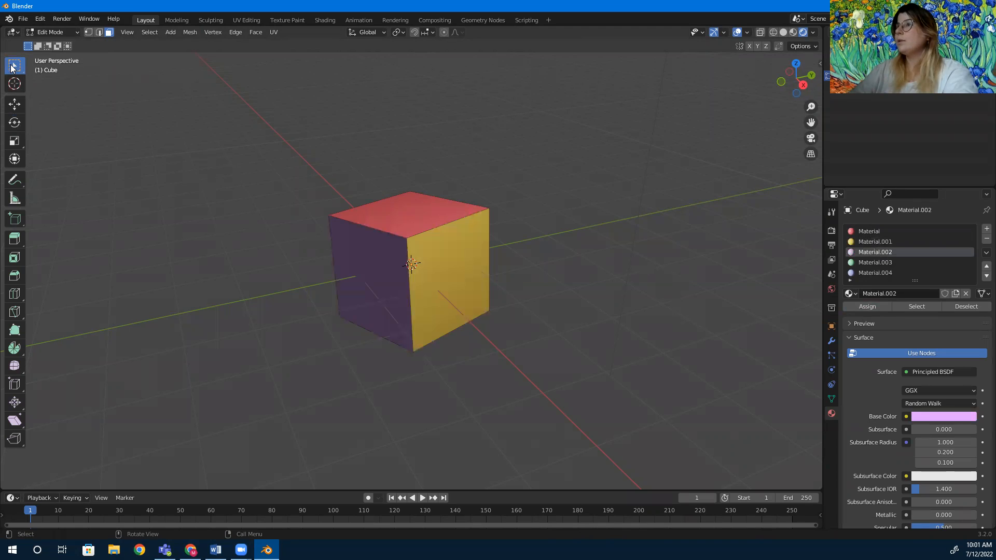
{"action": "left_click", "coordinate": [14, 122]}
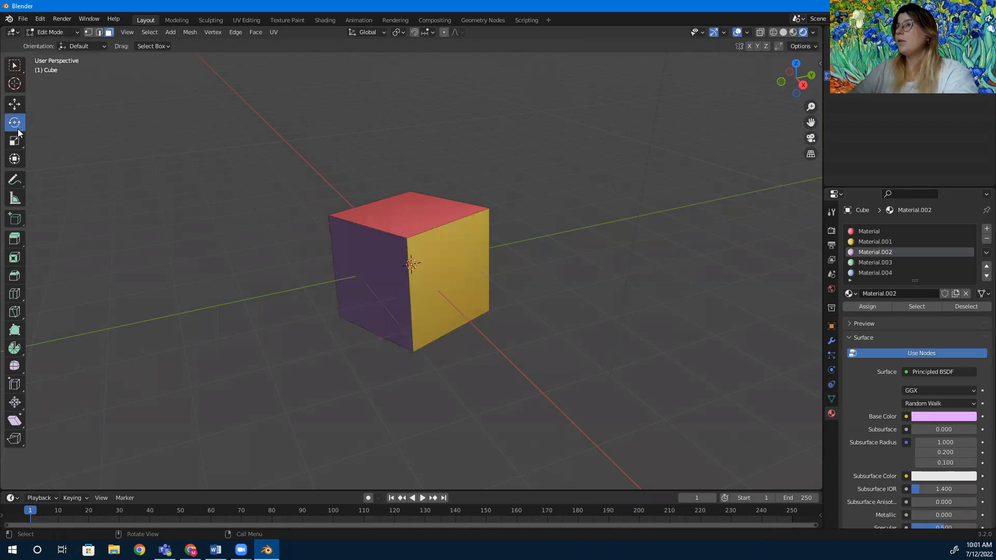
{"action": "left_click", "coordinate": [15, 65]}
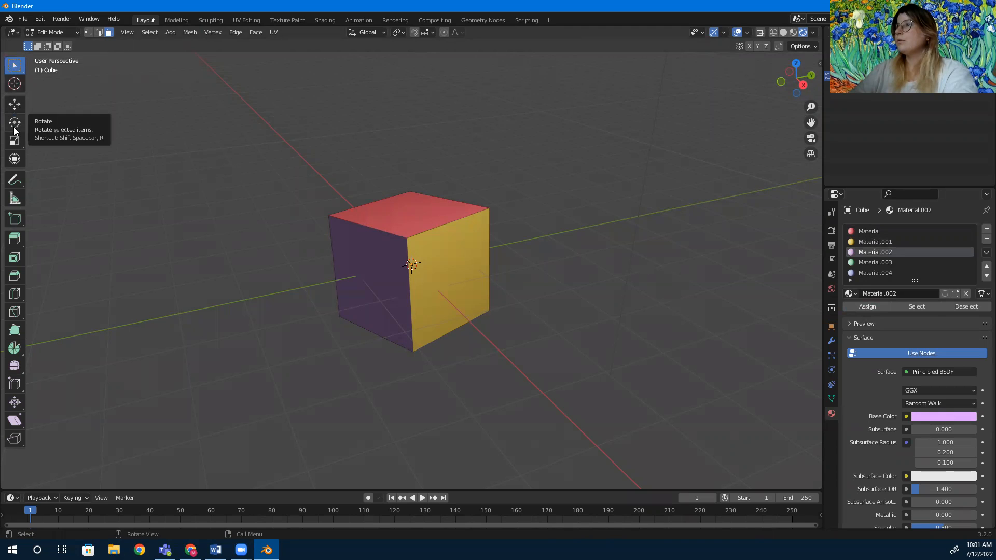
{"action": "left_click", "coordinate": [62, 31]}
{"action": "left_click", "coordinate": [59, 45]}
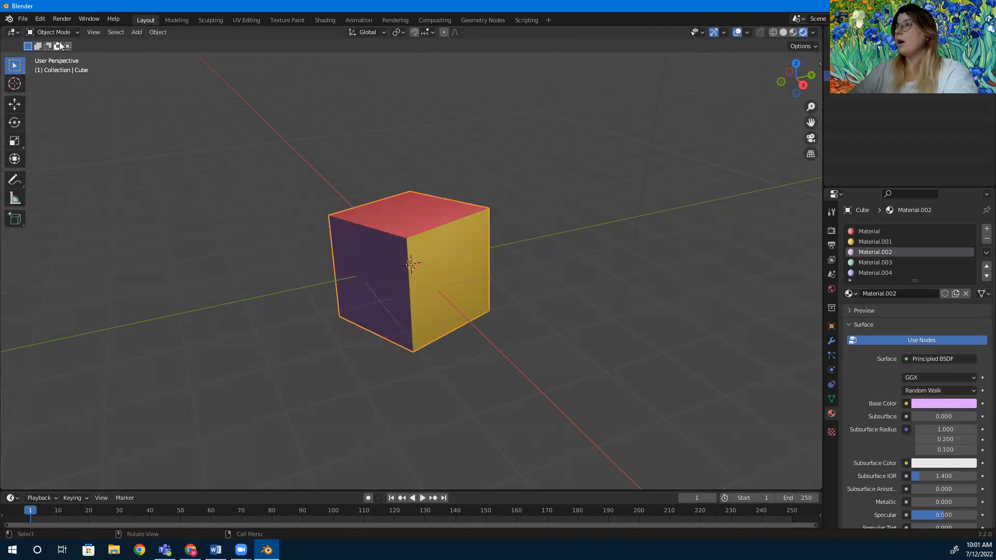
{"action": "left_click", "coordinate": [15, 122]}
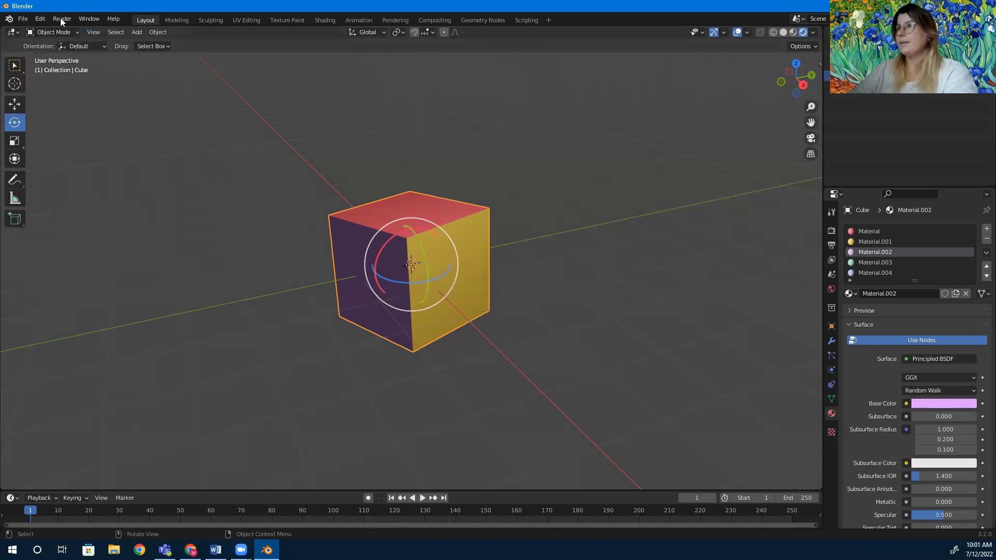
{"action": "left_click", "coordinate": [52, 32]}
{"action": "left_click", "coordinate": [51, 56]}
{"action": "left_click", "coordinate": [445, 266]}
{"action": "left_click", "coordinate": [393, 283]}
{"action": "left_click", "coordinate": [388, 214]}
{"action": "left_click", "coordinate": [476, 290]}
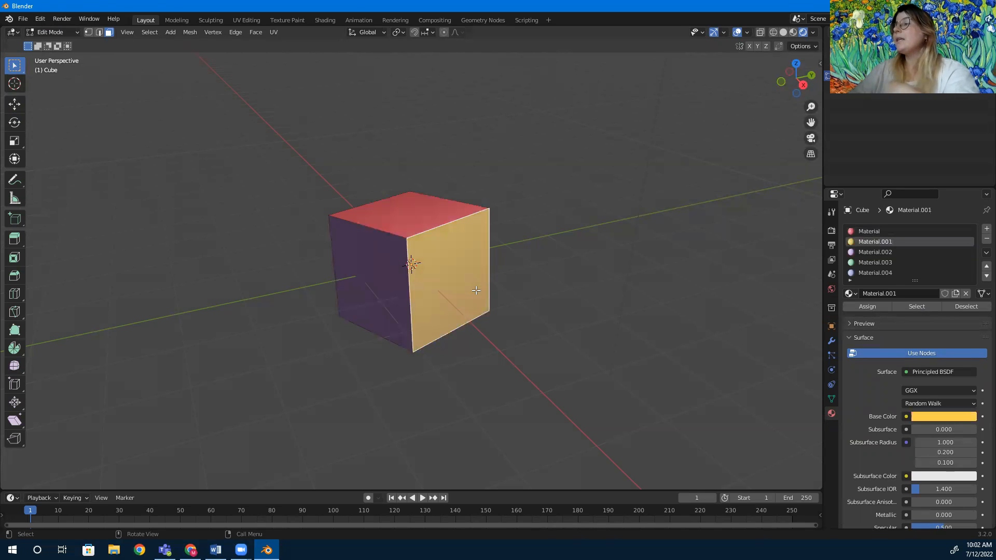
{"action": "left_click", "coordinate": [375, 327]}
{"action": "left_click", "coordinate": [407, 210]}
{"action": "left_click", "coordinate": [457, 312]}
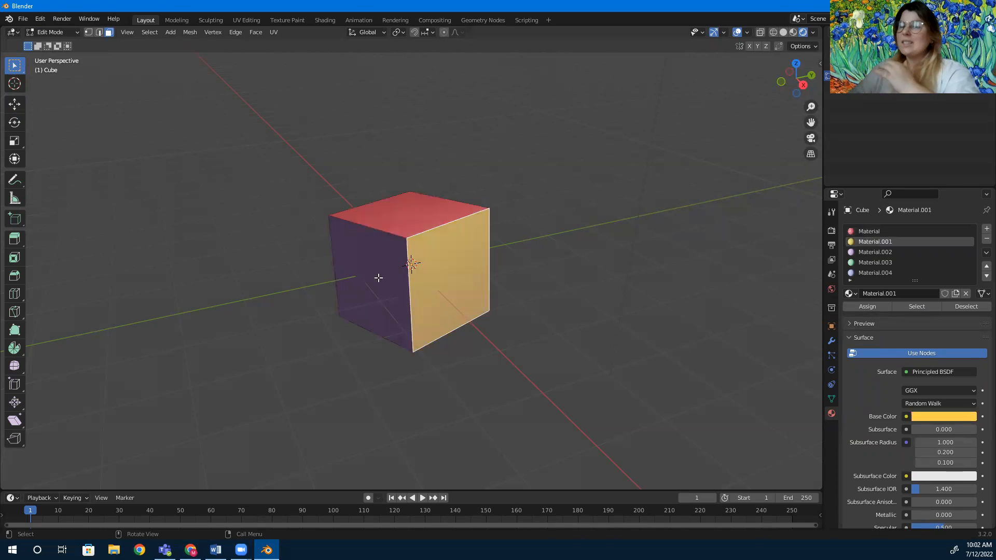
Switch to Object Mode and rotate the cube with the Rotate tool to bring its unassigned faces into view.
{"action": "left_click", "coordinate": [53, 29]}
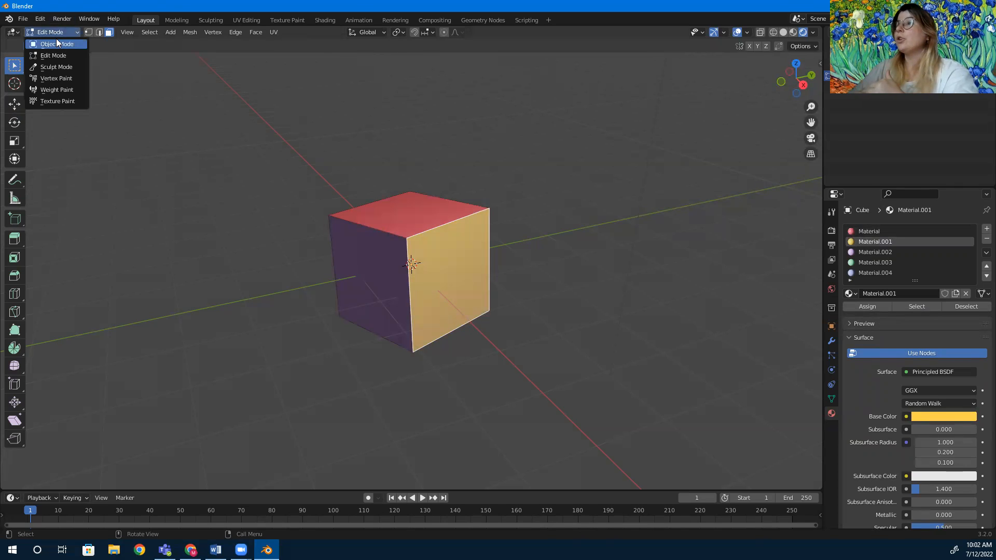
{"action": "left_click", "coordinate": [57, 39]}
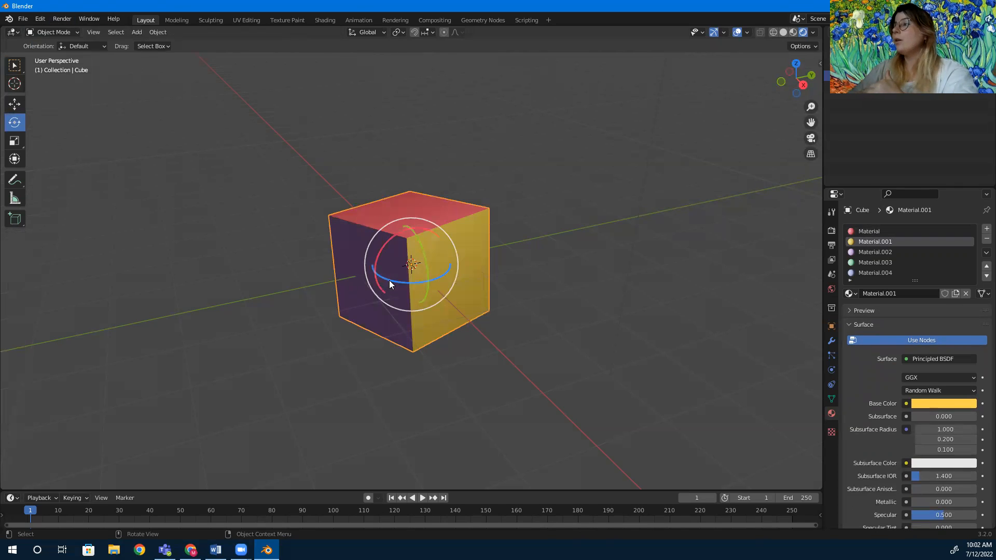
{"action": "left_click_drag", "start_coordinate": [427, 265], "coordinate": [299, 249]}
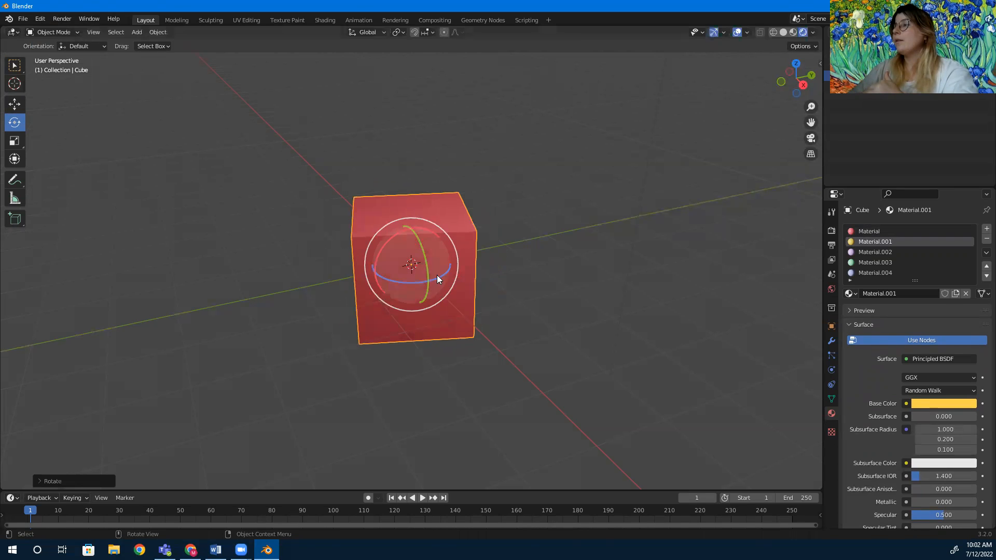
{"action": "left_click_drag", "start_coordinate": [441, 277], "coordinate": [420, 272]}
{"action": "left_click", "coordinate": [257, 244]}
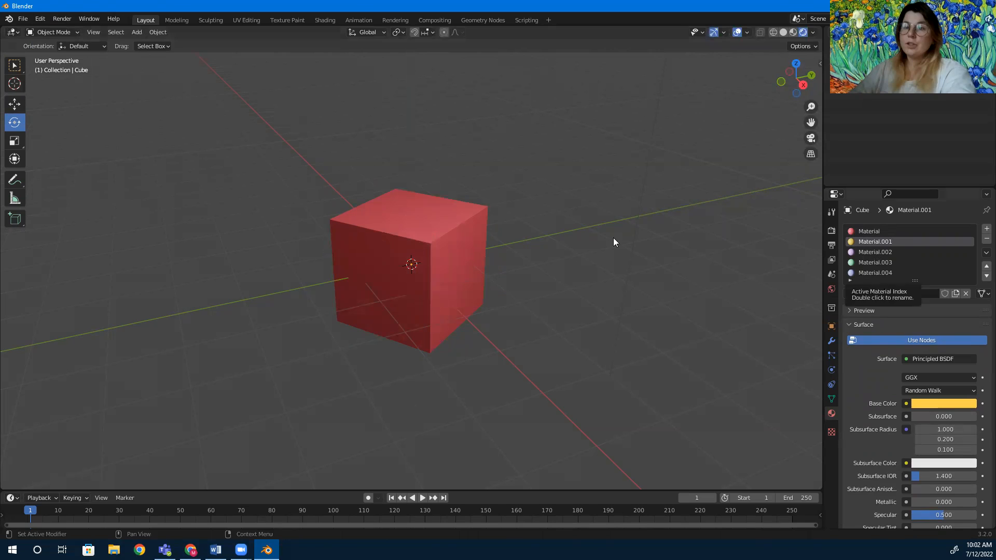
Return to Edit Mode, select the cube's right-hand face and assign the Material.003 slot to it.
{"action": "left_click", "coordinate": [58, 32]}
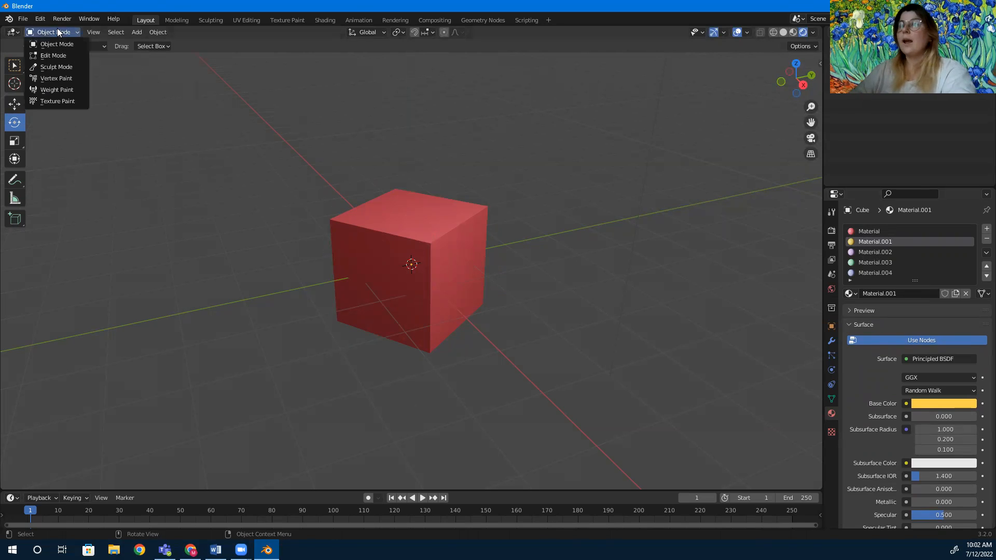
{"action": "left_click", "coordinate": [56, 55]}
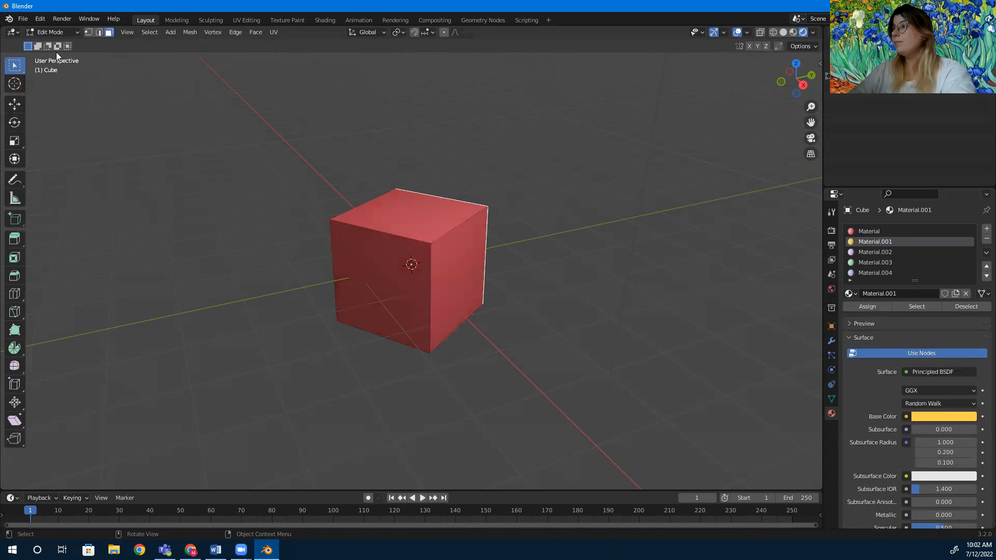
{"action": "left_click", "coordinate": [872, 262]}
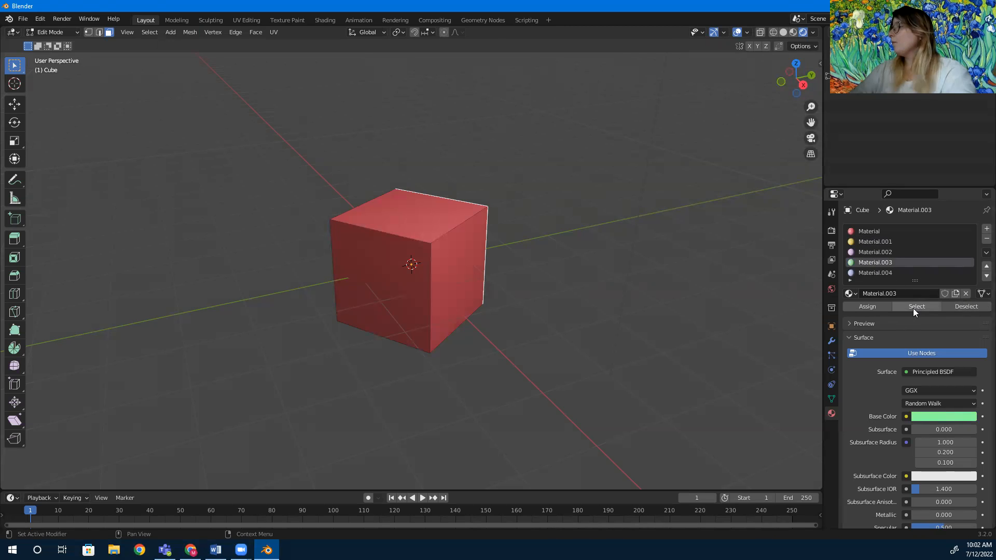
{"action": "left_click", "coordinate": [454, 264]}
{"action": "left_click", "coordinate": [864, 262]}
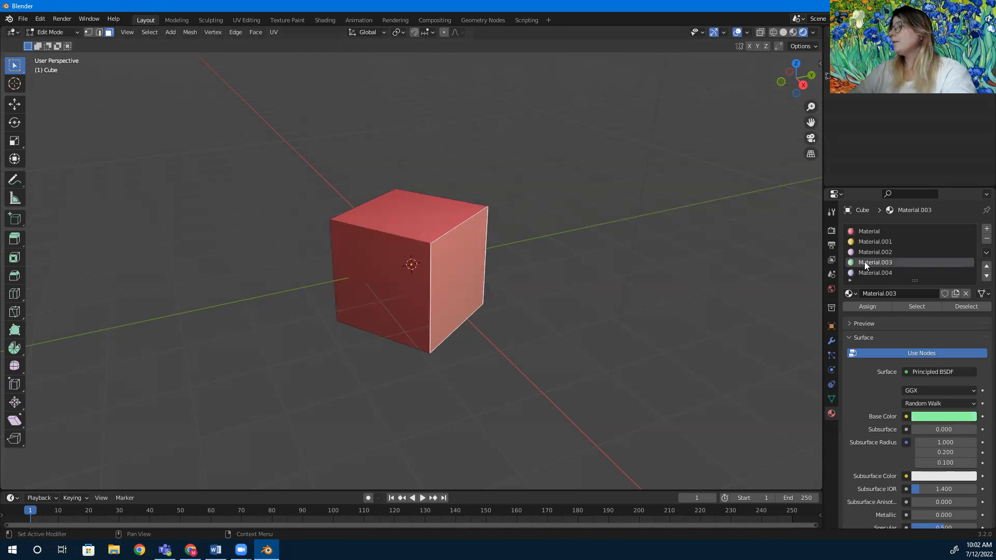
{"action": "left_click", "coordinate": [870, 306]}
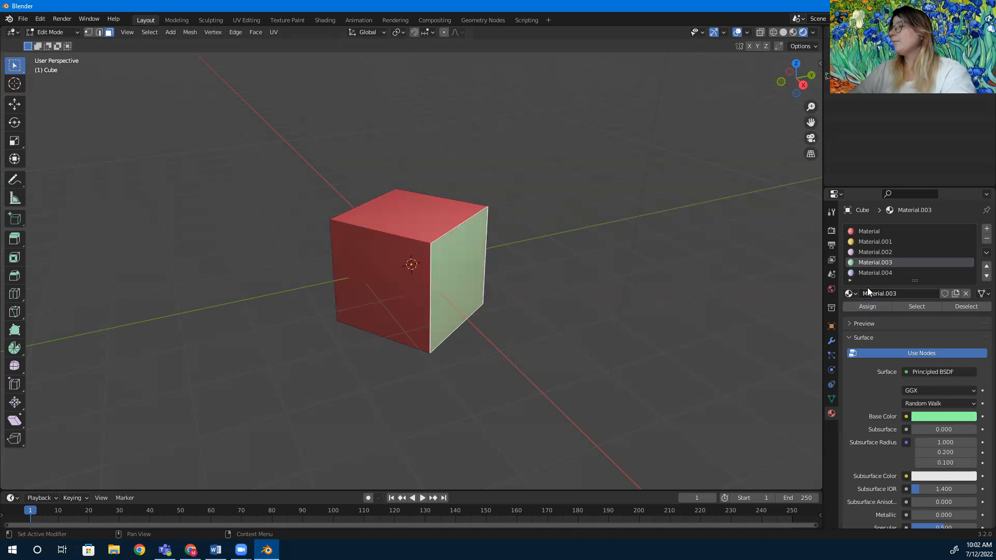
Select the cube's top face and assign the Material.004 slot to it.
{"action": "left_click", "coordinate": [865, 273]}
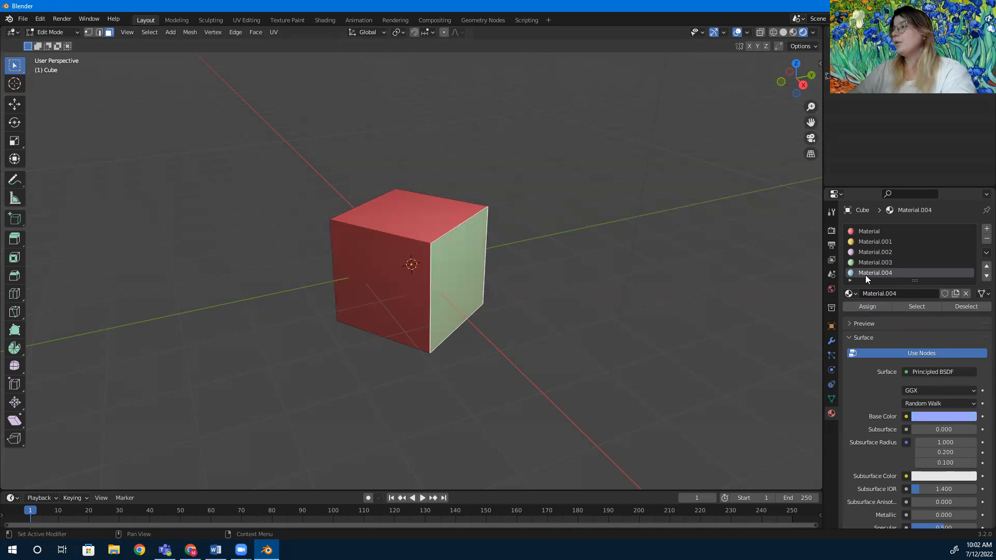
{"action": "left_click", "coordinate": [426, 220]}
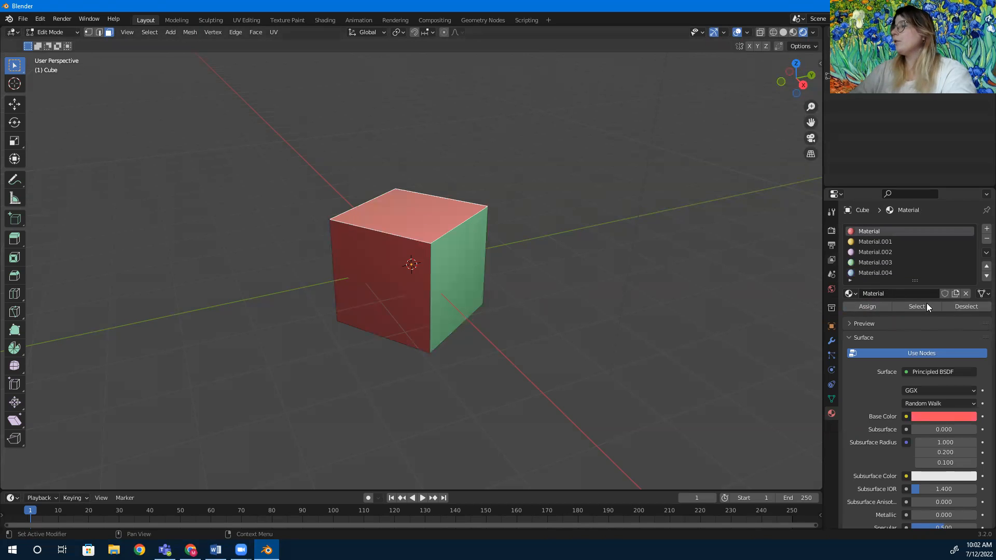
{"action": "left_click", "coordinate": [925, 305]}
{"action": "left_click", "coordinate": [425, 221]}
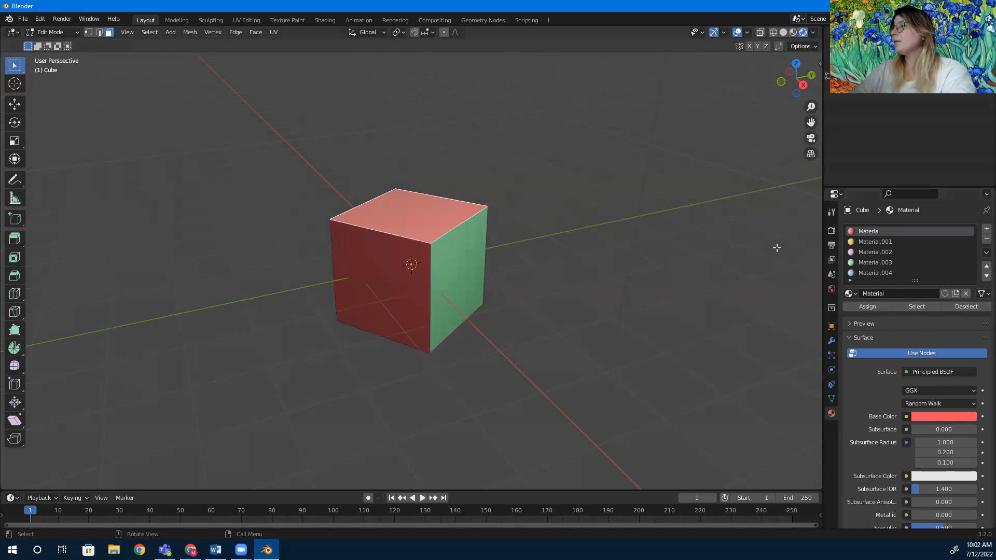
{"action": "left_click", "coordinate": [881, 273]}
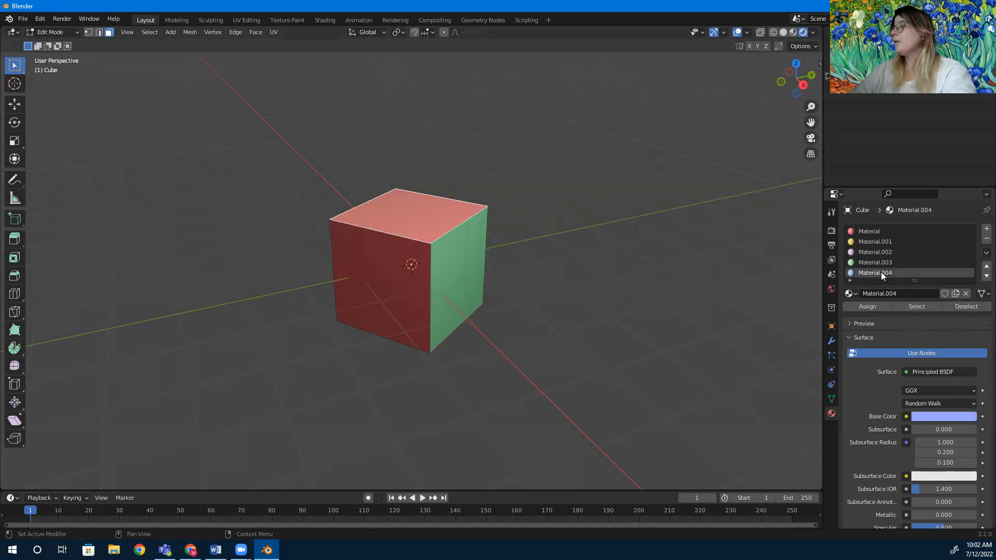
{"action": "left_click", "coordinate": [874, 310]}
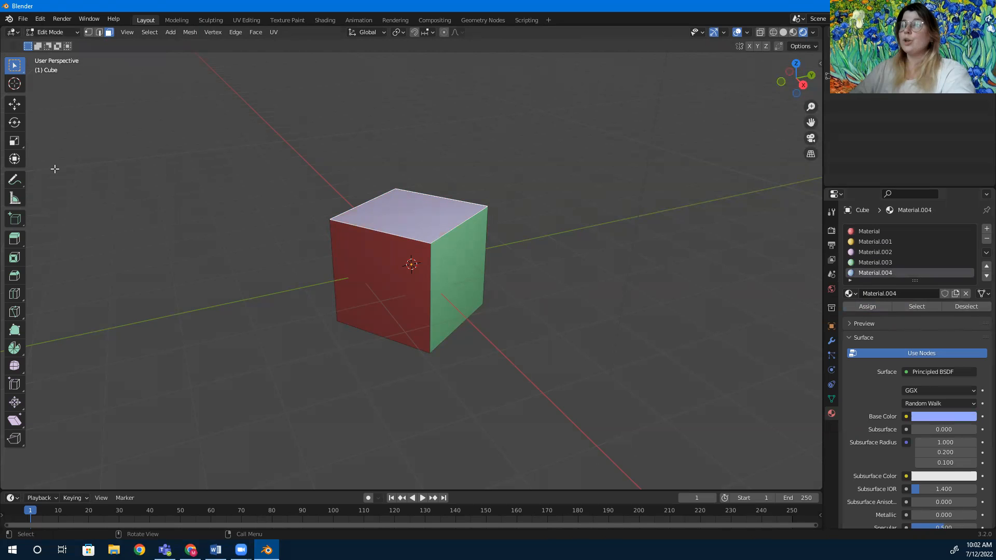
Try rotating the selected top face with the Rotate tool, then undo the rotation.
{"action": "left_click", "coordinate": [15, 123]}
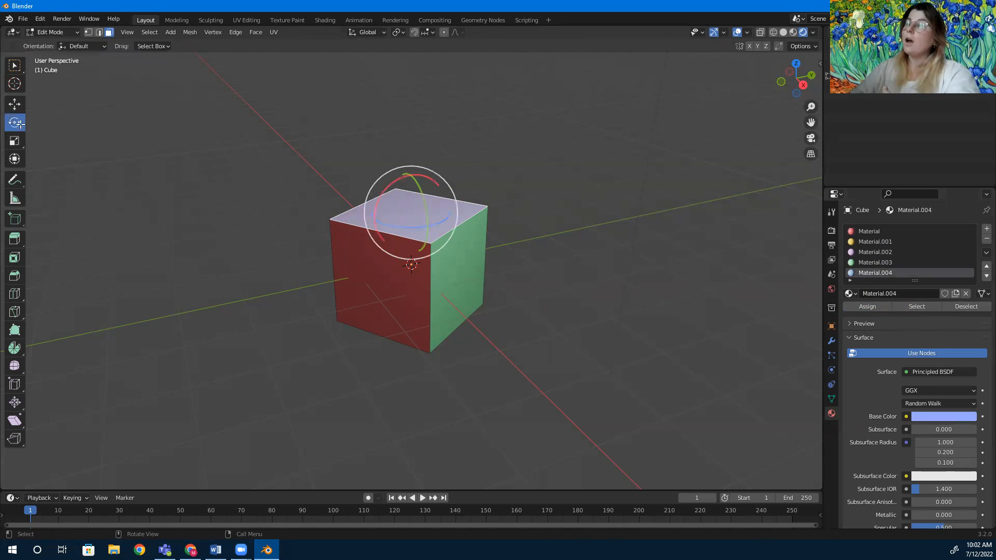
{"action": "left_click_drag", "start_coordinate": [410, 182], "coordinate": [401, 207]}
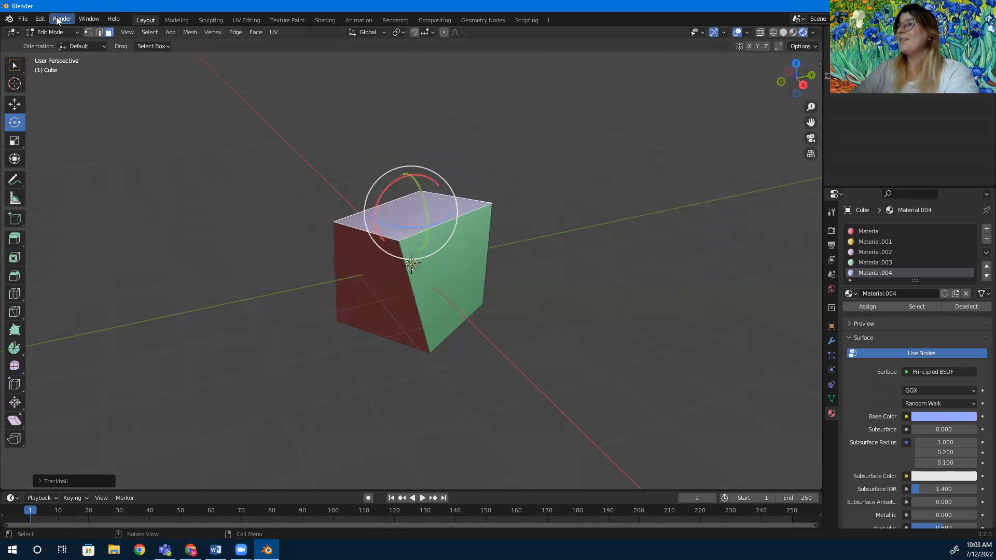
{"action": "left_click", "coordinate": [41, 19]}
{"action": "left_click", "coordinate": [44, 31]}
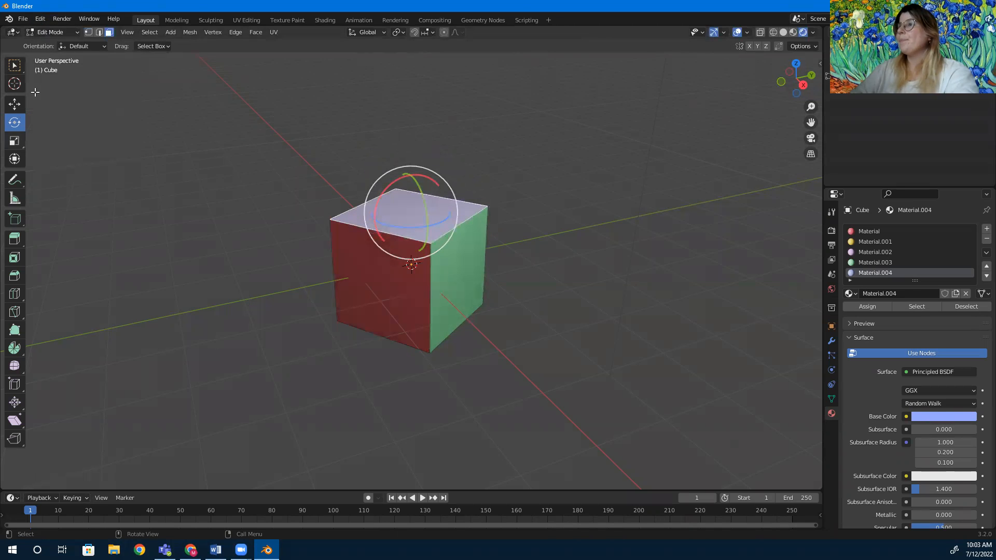
Switch to Object Mode and rotate the cube with the Rotate tool so its yellow and pink faces face the viewer.
{"action": "left_click", "coordinate": [62, 34]}
{"action": "left_click", "coordinate": [61, 41]}
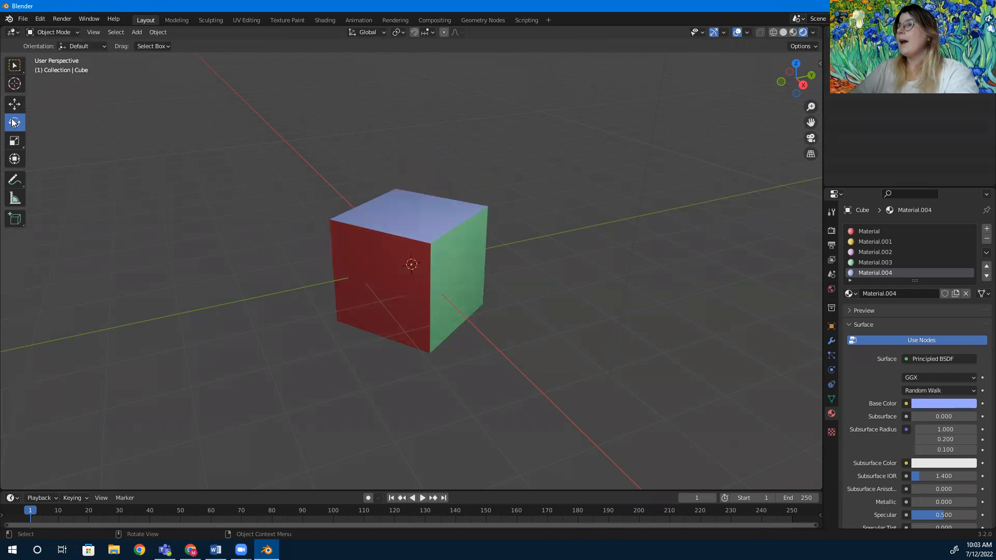
{"action": "left_click", "coordinate": [427, 293]}
{"action": "left_click_drag", "start_coordinate": [442, 275], "coordinate": [358, 246]}
{"action": "left_click_drag", "start_coordinate": [427, 286], "coordinate": [422, 237]}
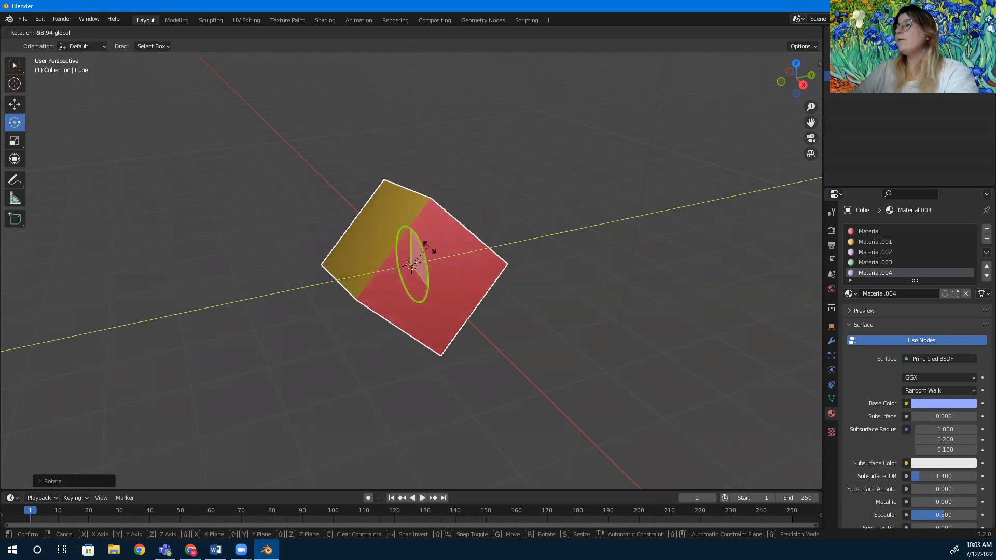
{"action": "left_click", "coordinate": [436, 288]}
{"action": "left_click_drag", "start_coordinate": [442, 275], "coordinate": [435, 274]}
{"action": "left_click", "coordinate": [590, 267]}
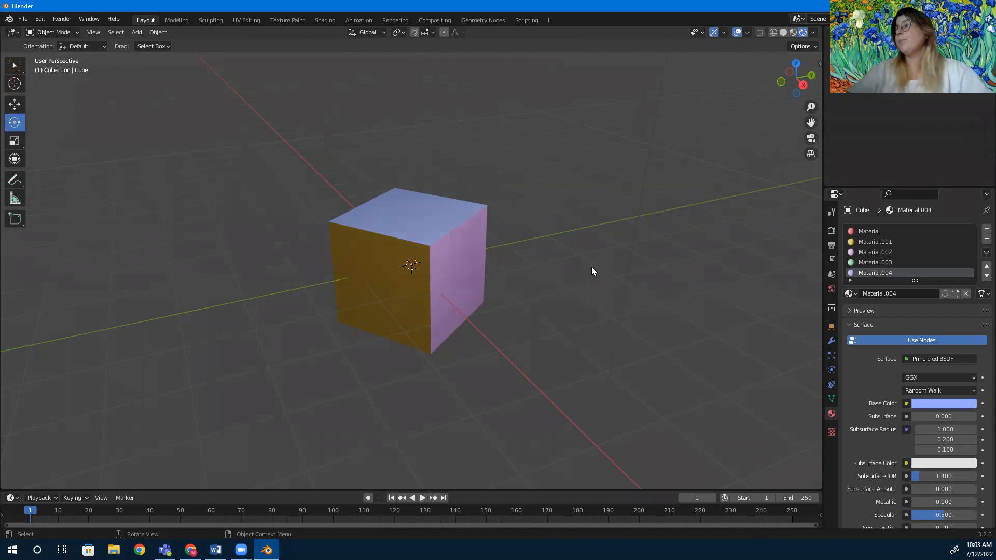
Snip a screenshot of the rotated cube and paste it onto a new line of the Word document, then minimize Word.
{"action": "key", "text": "super+shift+s"}
{"action": "left_click_drag", "start_coordinate": [262, 143], "coordinate": [585, 400]}
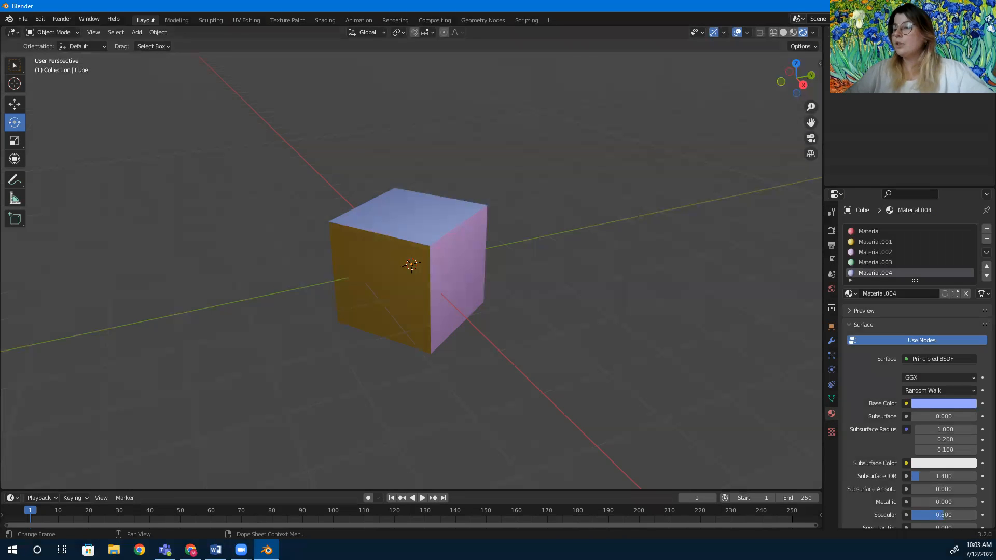
{"action": "left_click", "coordinate": [215, 550]}
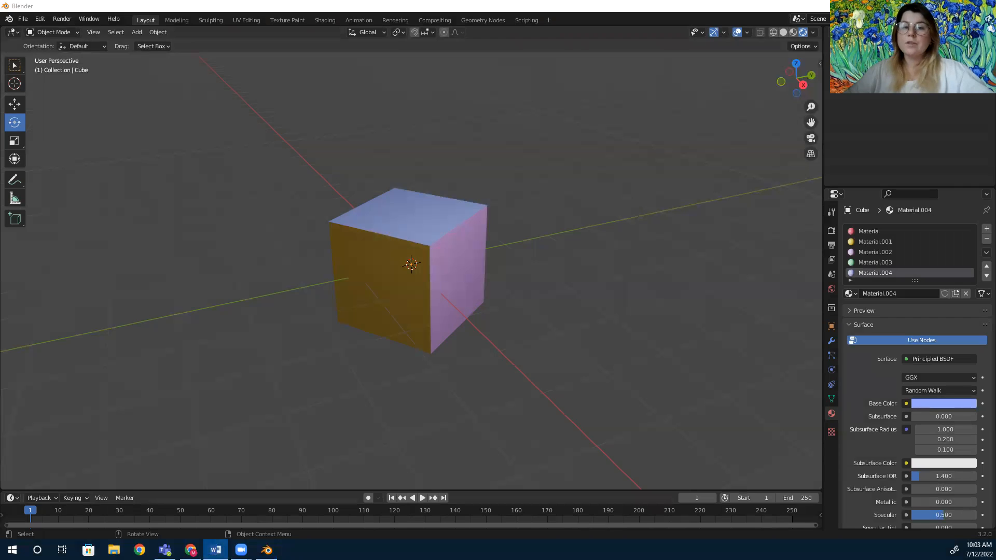
{"action": "key", "text": "Return"}
{"action": "key", "text": "ctrl+v"}
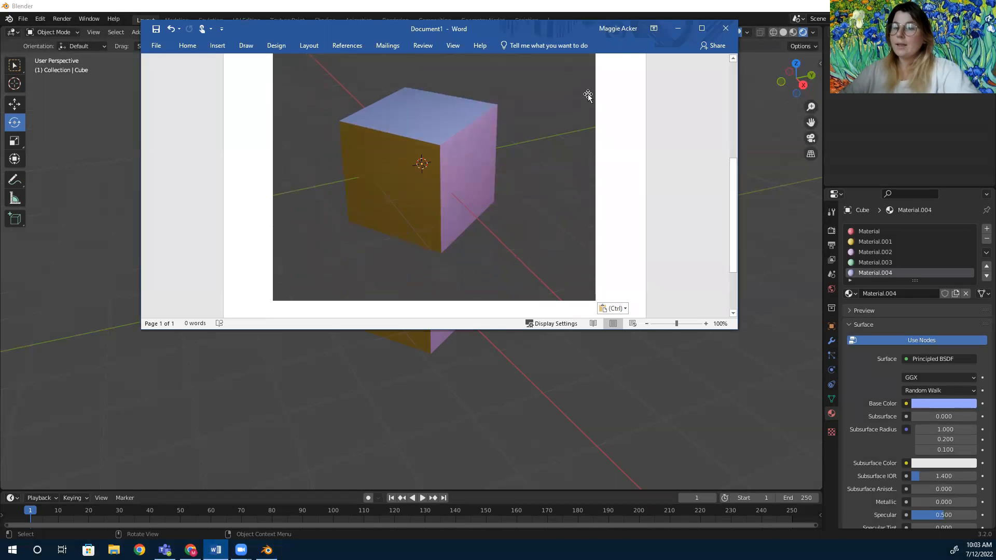
{"action": "left_click", "coordinate": [677, 29]}
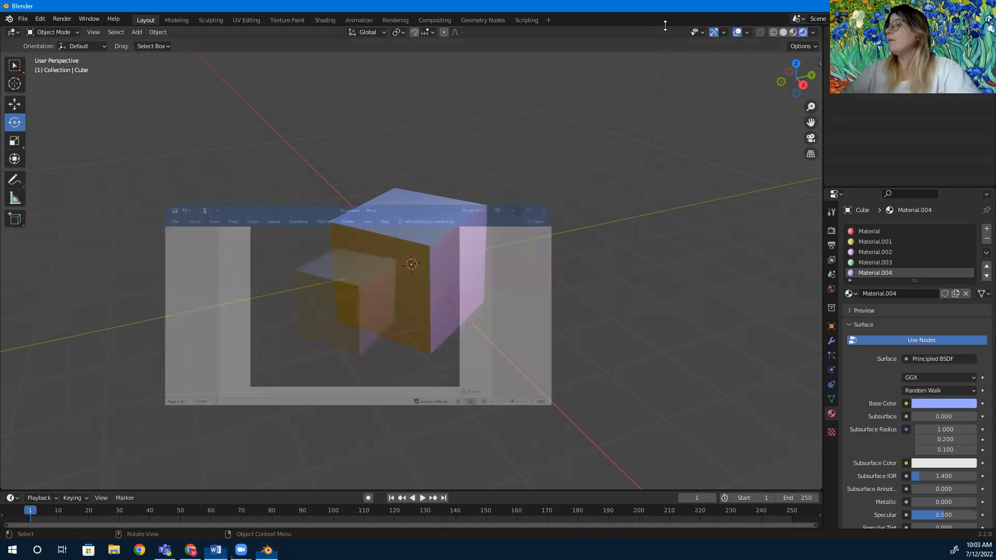
Rotate the cube in Object Mode with the Rotate tool to bring its red bottom face into view.
{"action": "left_click", "coordinate": [58, 33]}
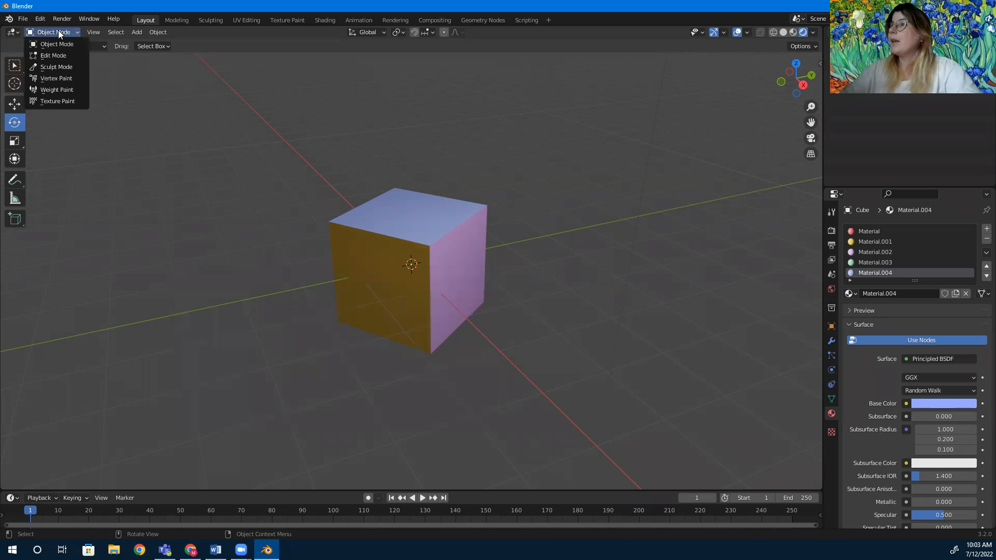
{"action": "left_click", "coordinate": [58, 47]}
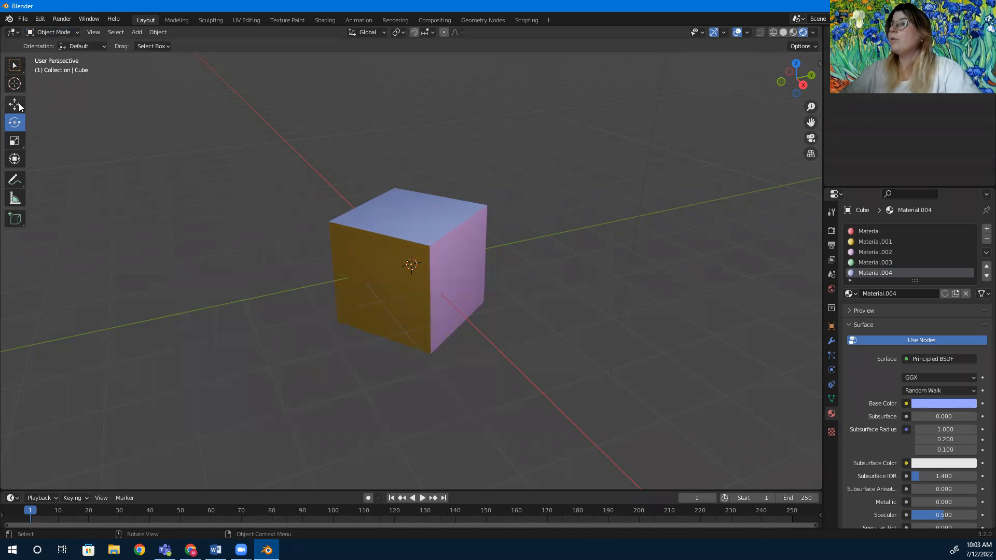
{"action": "left_click", "coordinate": [435, 300]}
{"action": "left_click_drag", "start_coordinate": [448, 268], "coordinate": [387, 150]}
{"action": "left_click_drag", "start_coordinate": [444, 273], "coordinate": [328, 271]}
{"action": "left_click", "coordinate": [266, 223]}
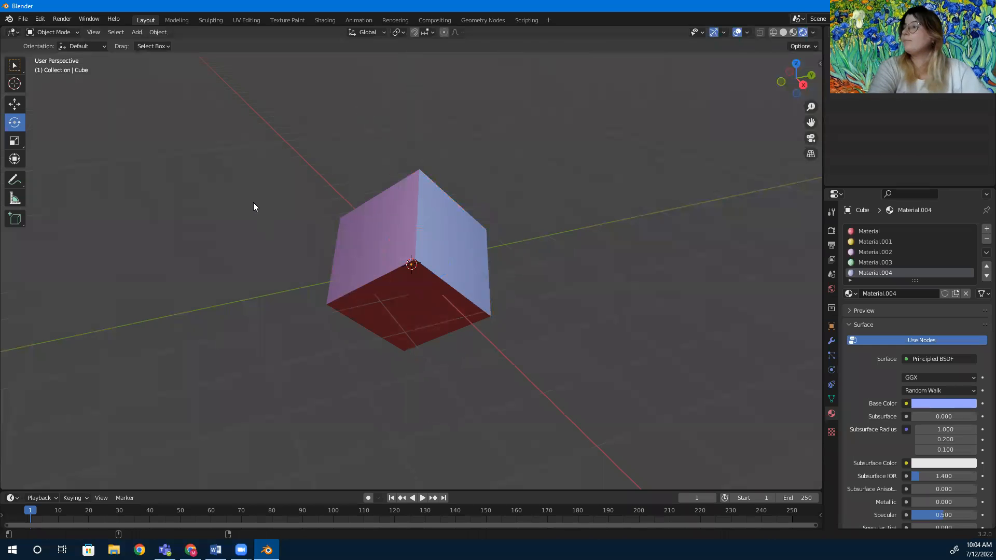
Snip this second view of the cube and paste it into the Word document as well.
{"action": "key", "text": "super+shift+s"}
{"action": "left_click_drag", "start_coordinate": [282, 134], "coordinate": [551, 357]}
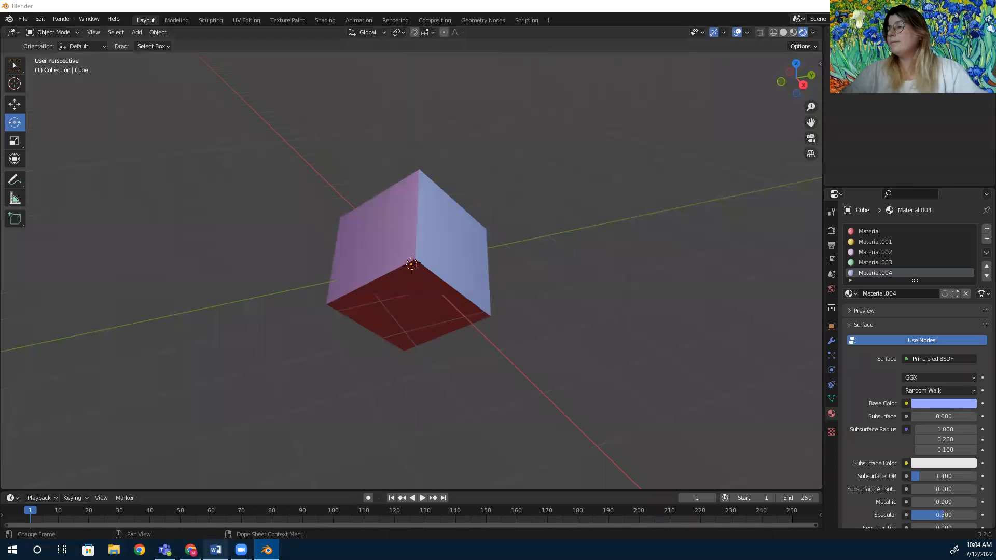
{"action": "key", "text": "alt+Tab"}
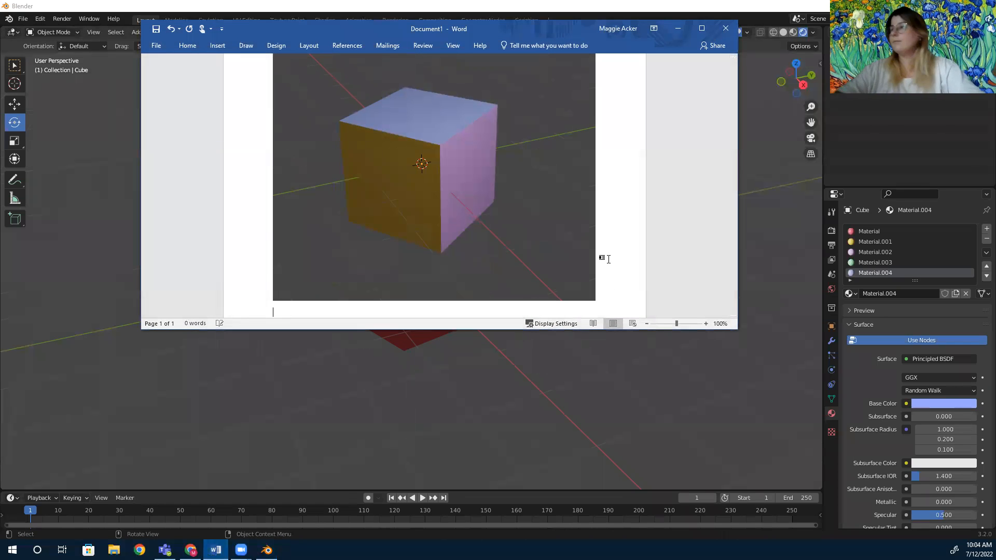
{"action": "key", "text": "ctrl+v"}
{"action": "left_click", "coordinate": [678, 28]}
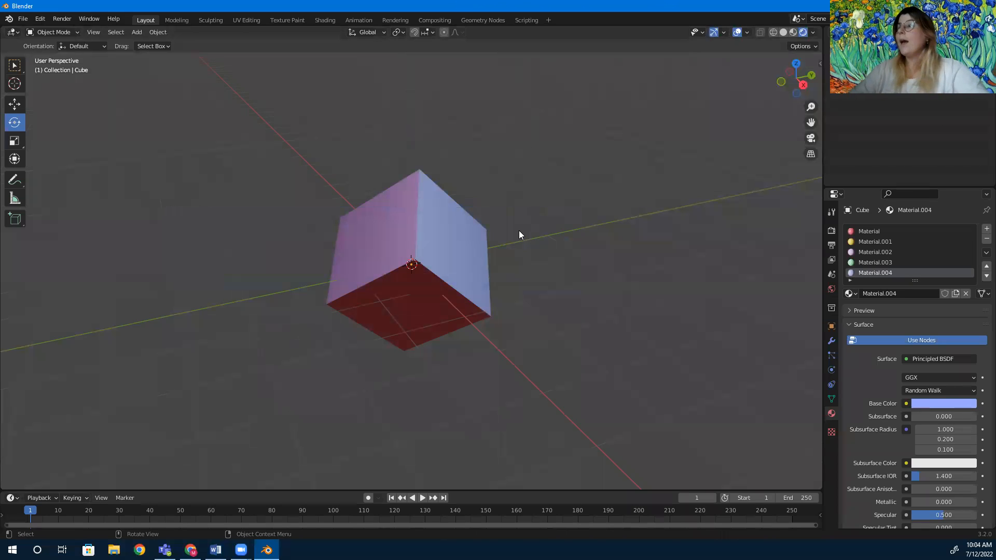
Rotate the cube again with the Rotate tool to show its green, blue and yellow faces.
{"action": "scroll", "coordinate": [174, 173], "scroll_direction": "up", "scroll_amount": 1}
{"action": "scroll", "coordinate": [267, 195], "scroll_direction": "down", "scroll_amount": 2}
{"action": "left_click", "coordinate": [429, 257]}
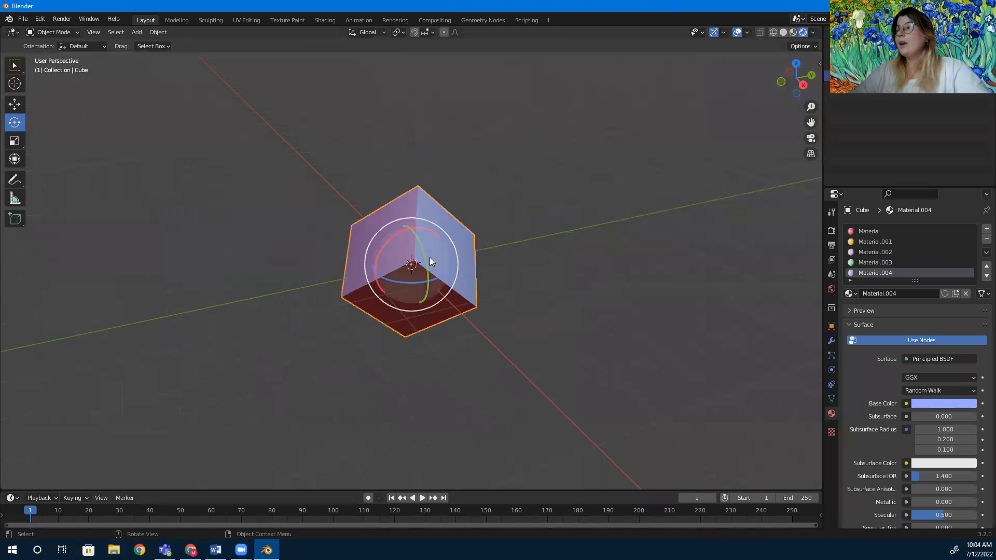
{"action": "left_click_drag", "start_coordinate": [424, 251], "coordinate": [352, 282]}
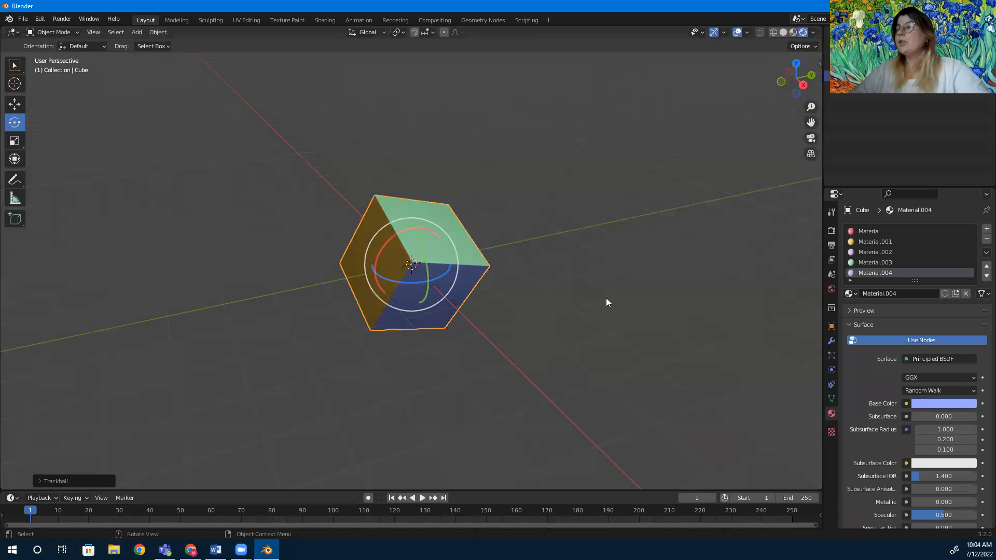
{"action": "left_click", "coordinate": [606, 298]}
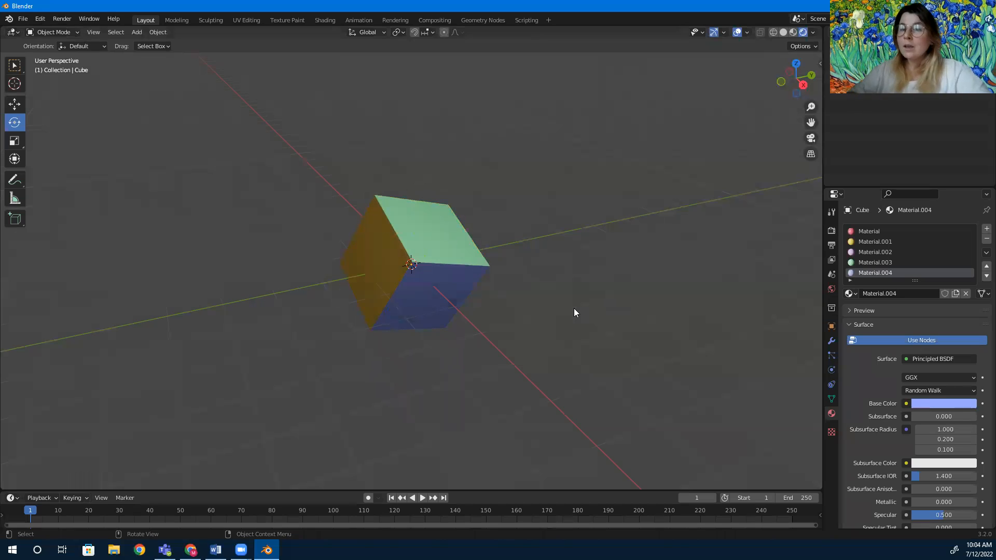